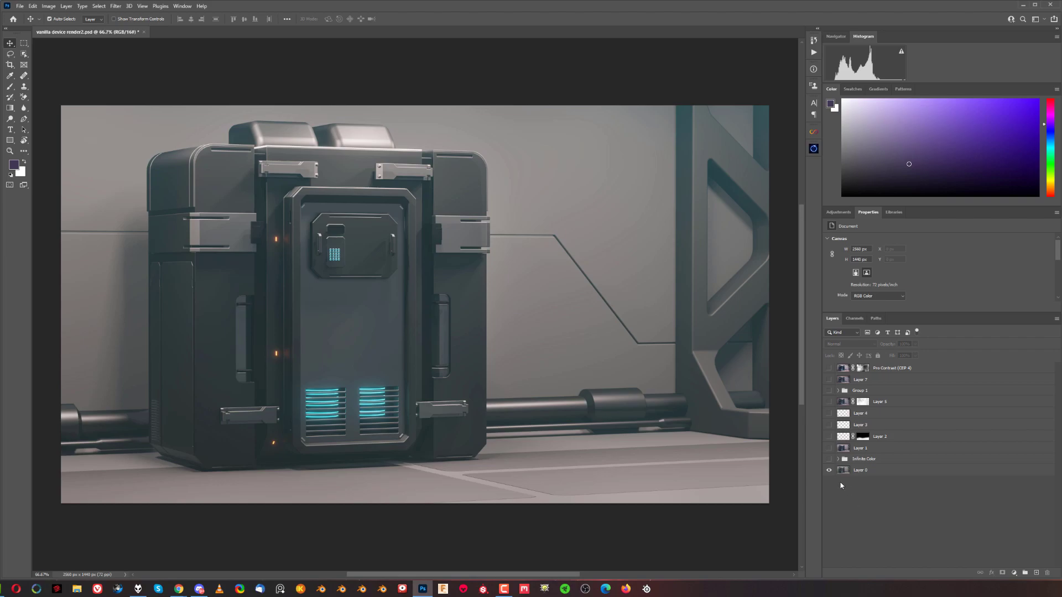
Step: Compare the plain base render against the finished composite with logos and haze
alt+click(829, 472)
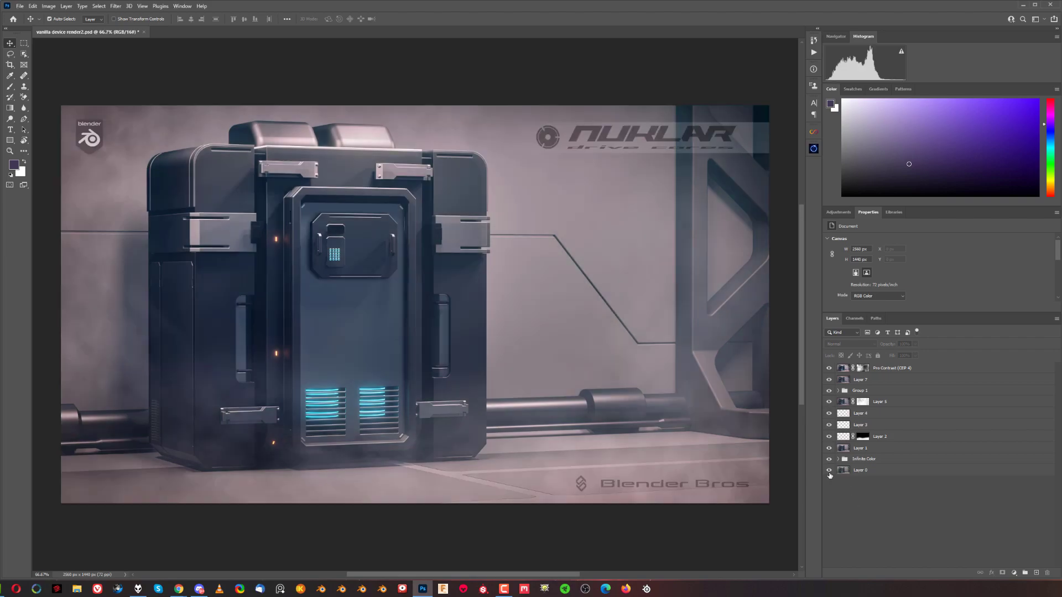
alt+click(829, 472)
alt+click(829, 471)
alt+click(828, 472)
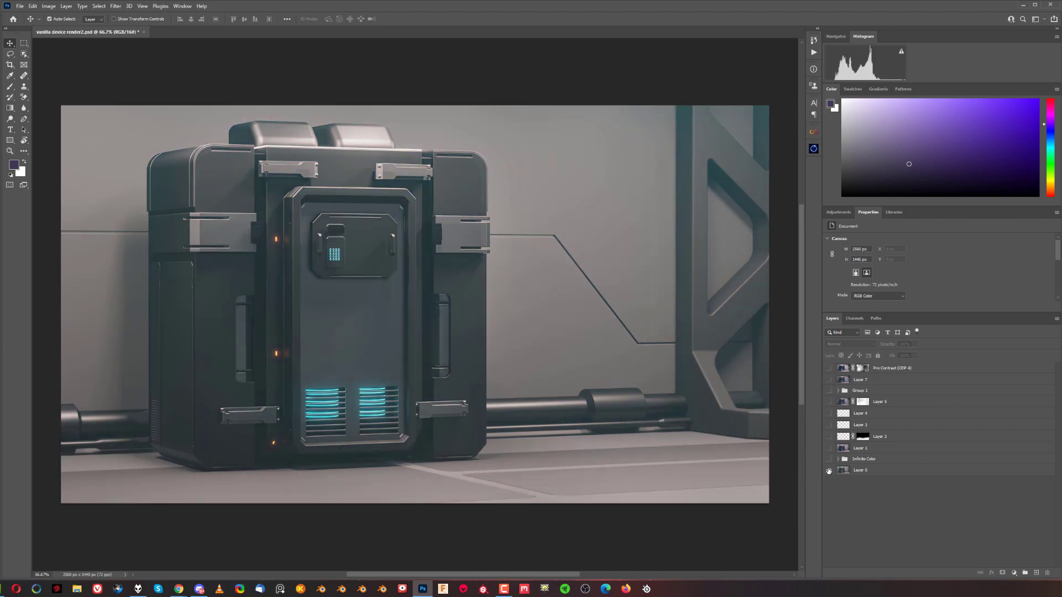
alt+click(828, 471)
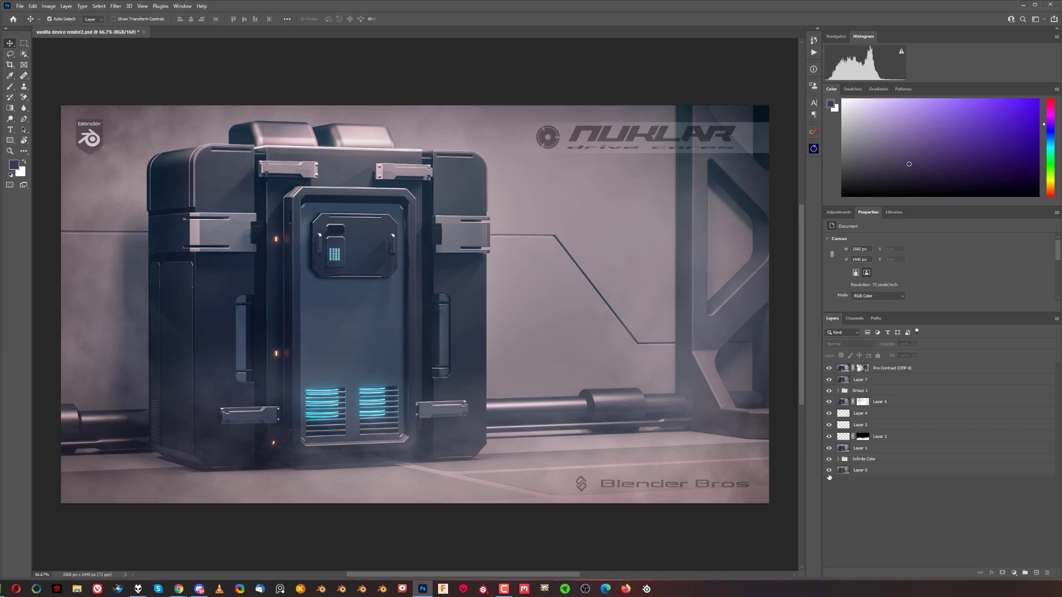
alt+click(829, 471)
alt+click(828, 471)
Step: With only the plain render showing, turn on and expand the Infinite Color grading group
alt+click(829, 472)
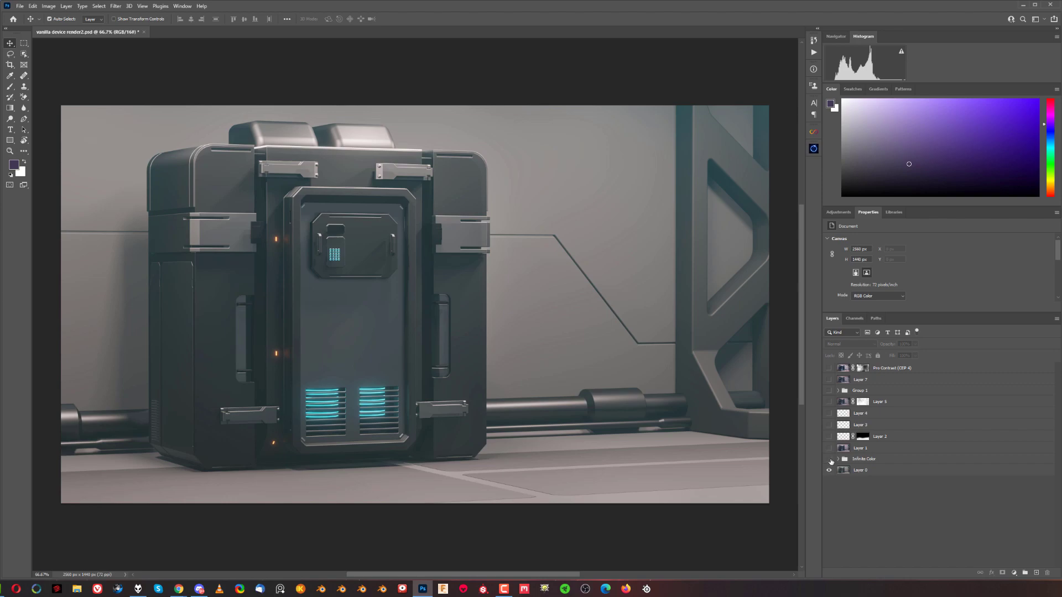
click(829, 460)
click(838, 459)
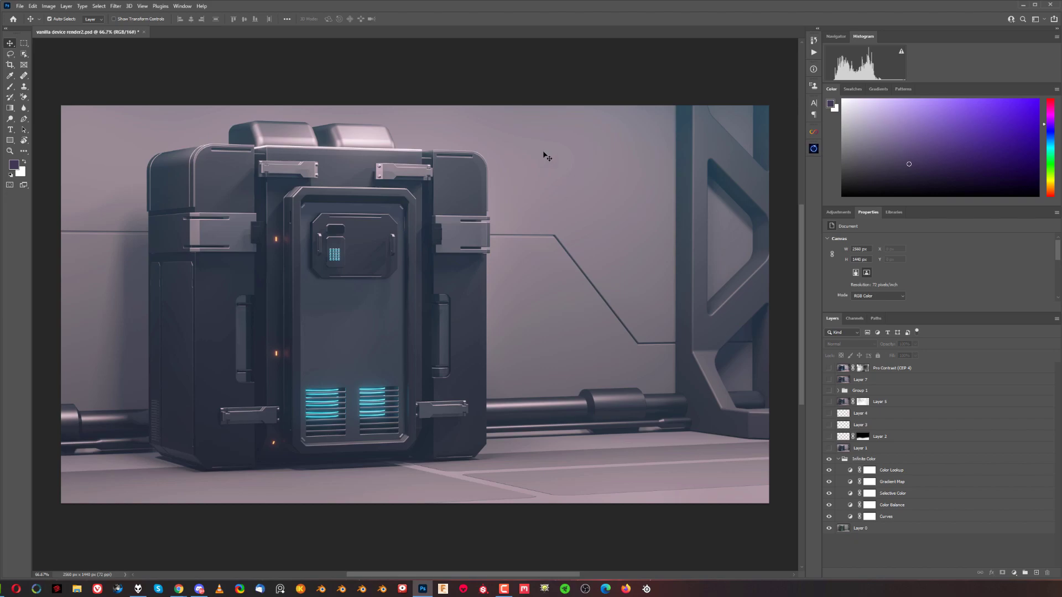
click(903, 518)
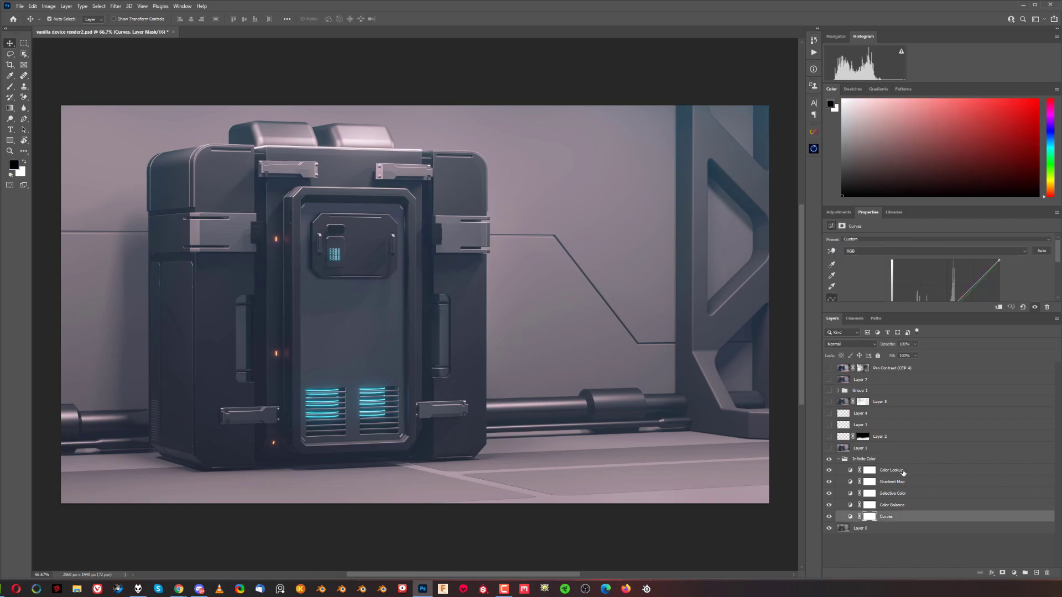
click(838, 213)
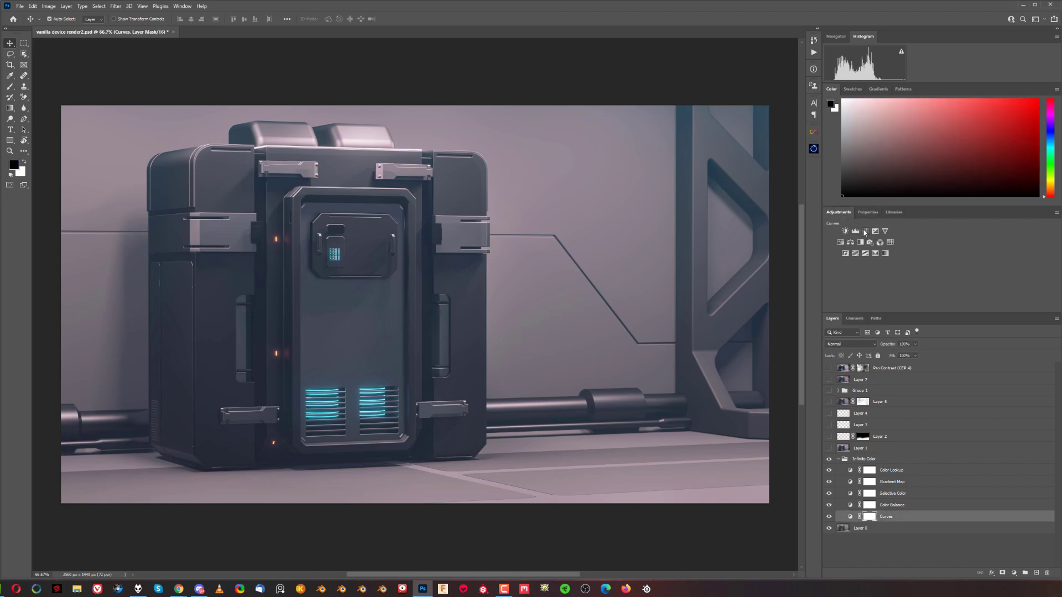
click(906, 508)
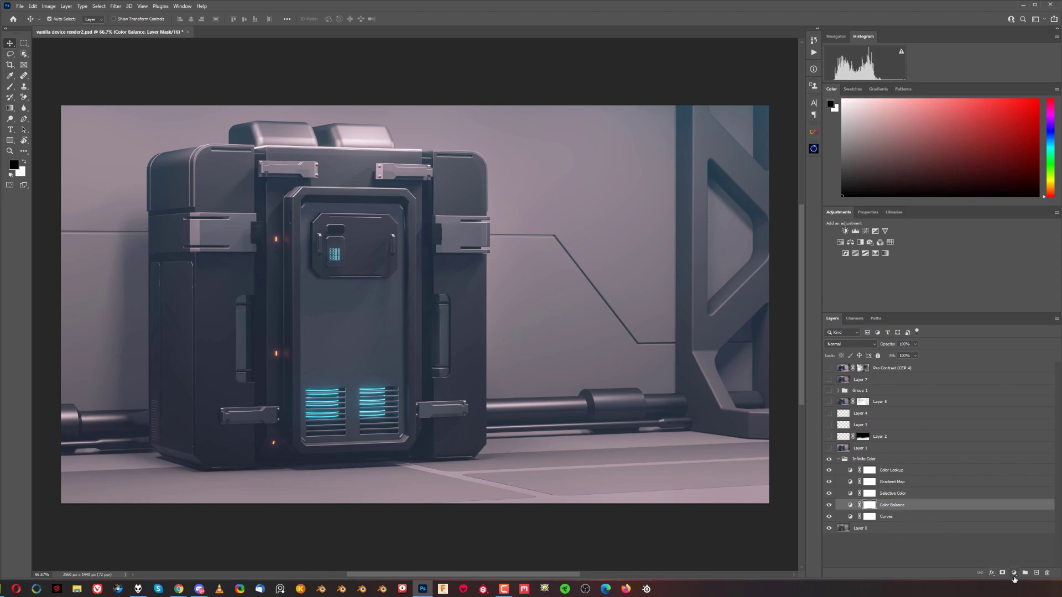
click(994, 571)
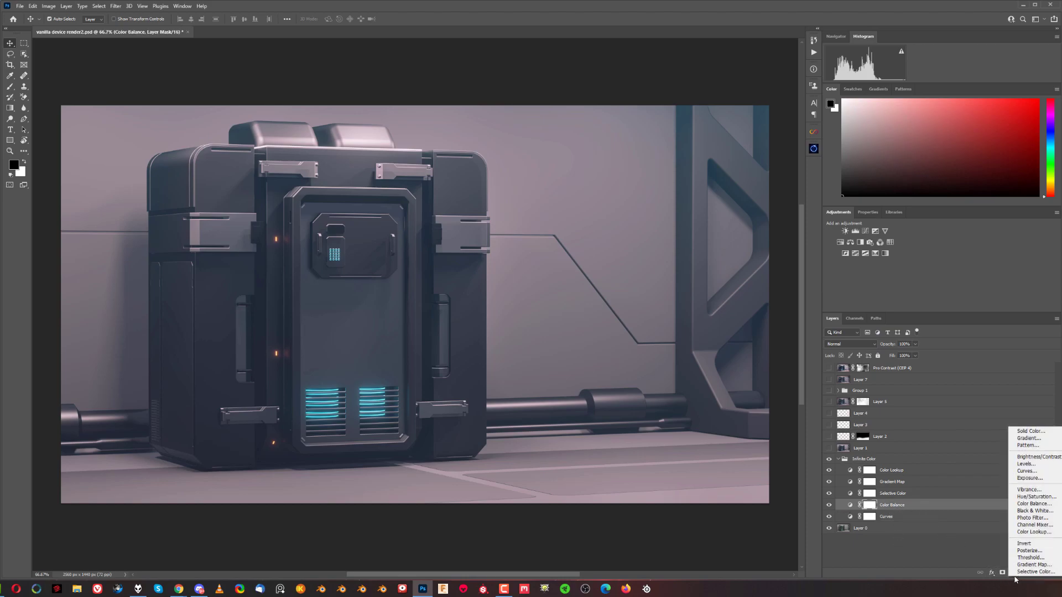
click(902, 493)
click(904, 471)
click(908, 486)
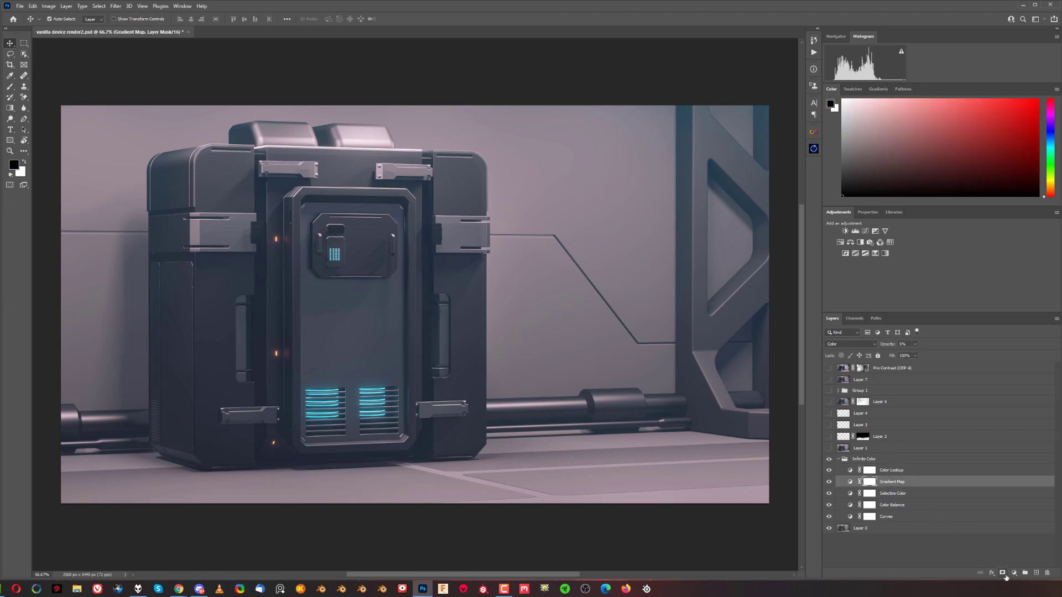
click(1014, 572)
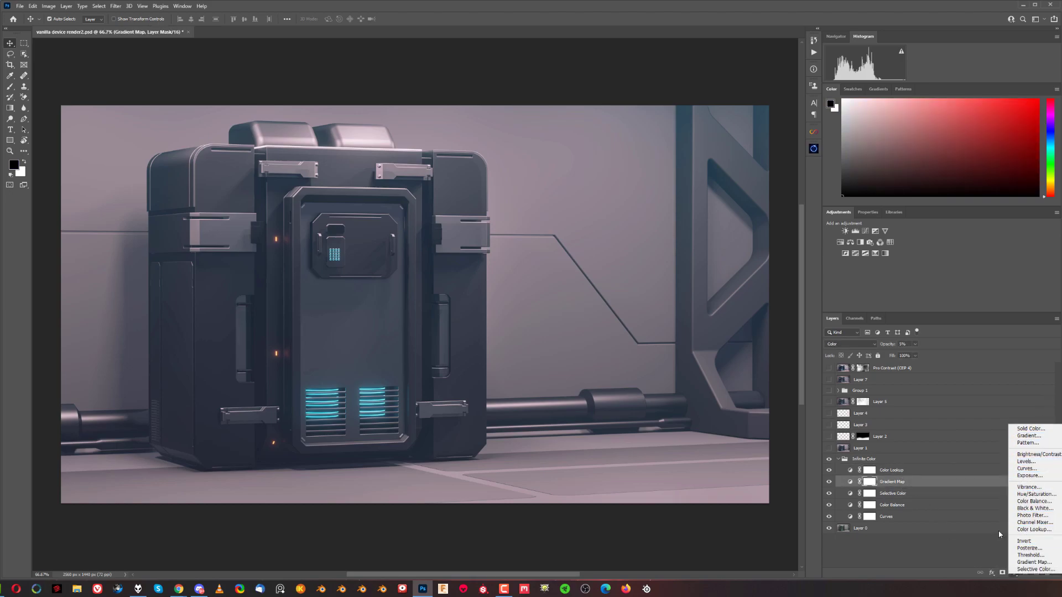
click(896, 495)
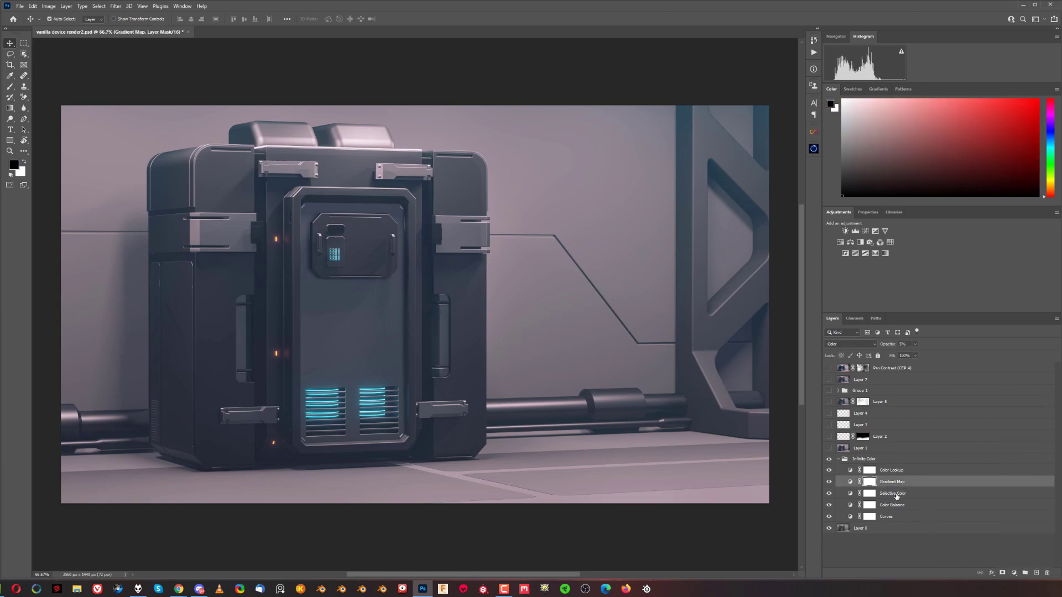
Step: Collapse the Infinite Color group and compare the render with Layer 1 on and off, leaving it hidden
click(838, 462)
click(837, 460)
click(828, 448)
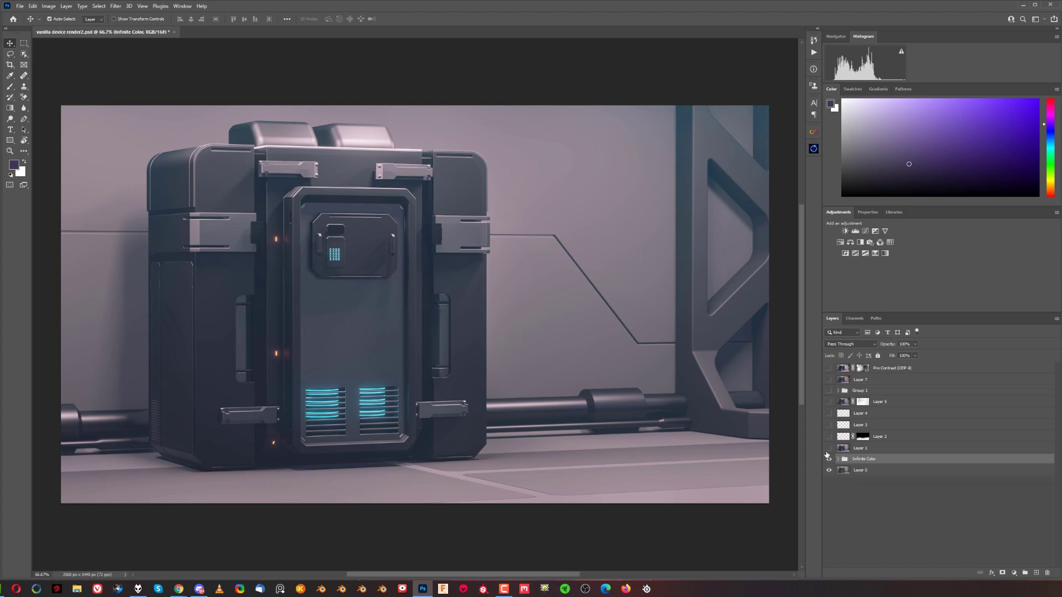
click(861, 449)
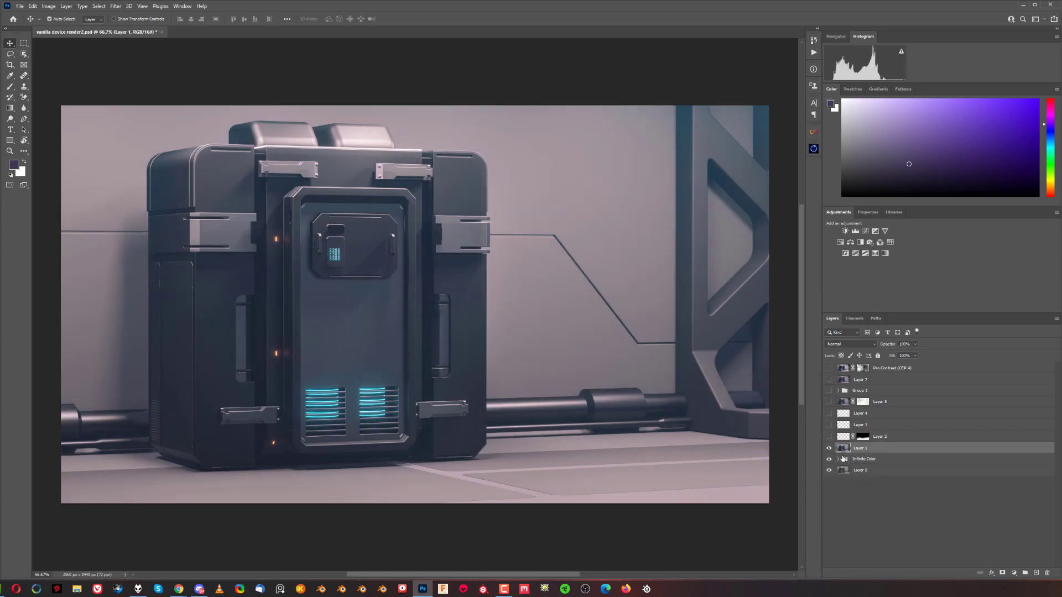
click(829, 449)
click(830, 449)
click(830, 449)
click(829, 449)
click(829, 449)
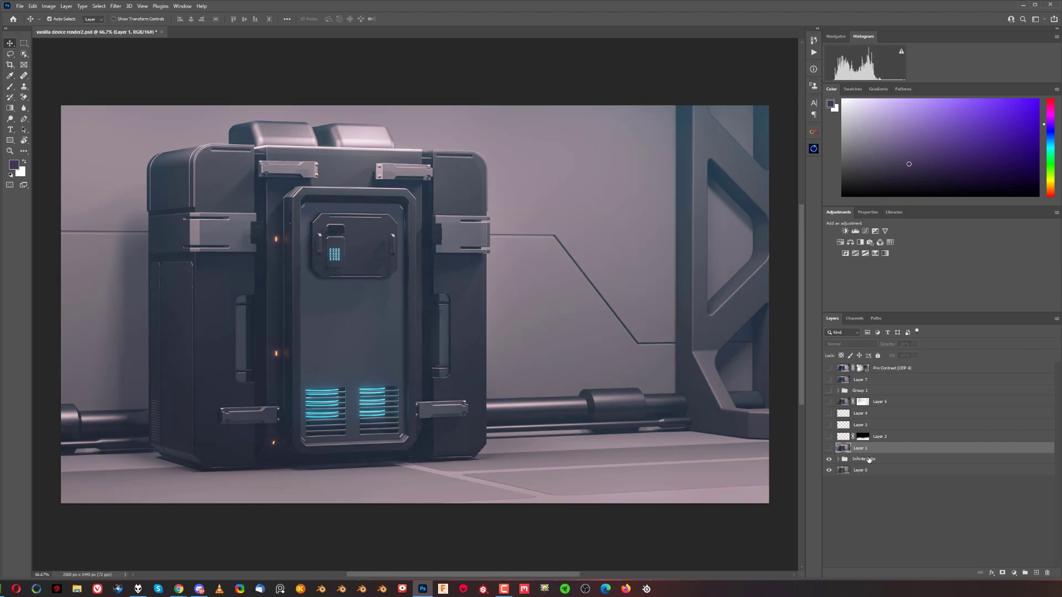
Step: Stamp the visible image into a new Layer 8 above Infinite Color and launch Color Efex Pro 4
click(901, 457)
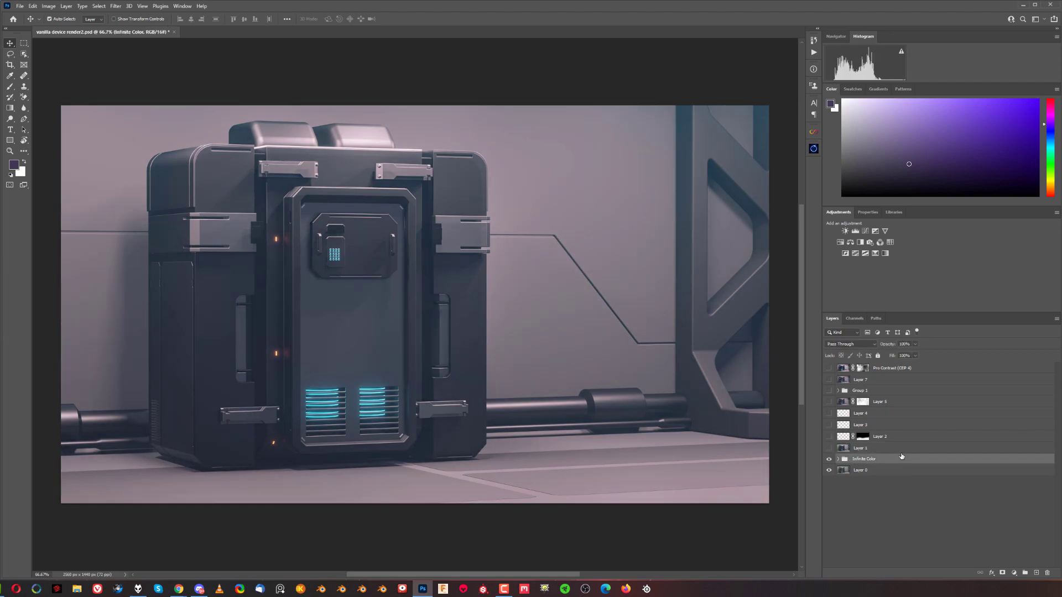
key(ctrl+shift+alt+e)
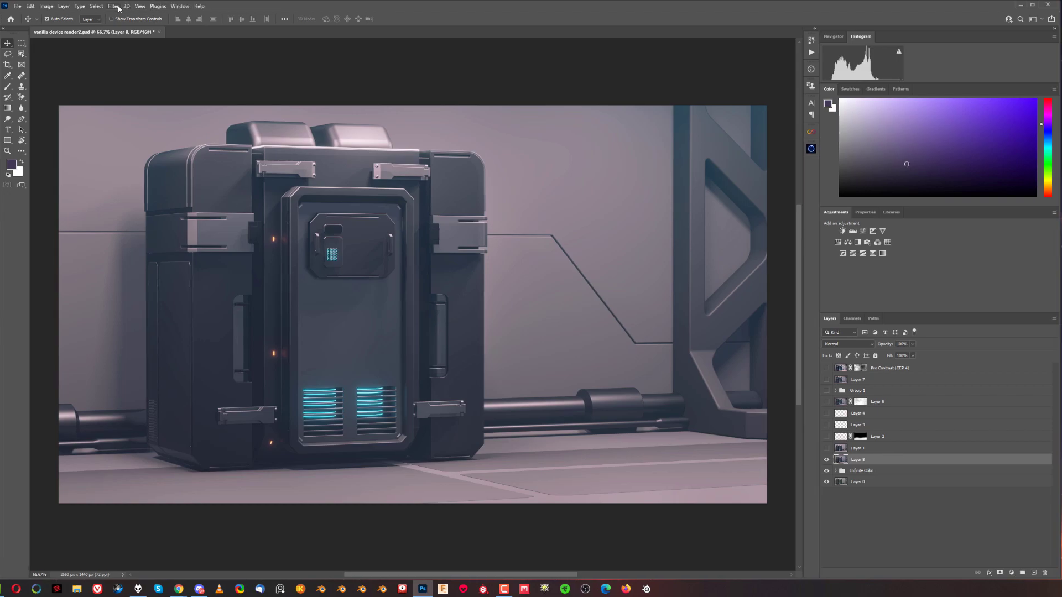
click(117, 7)
mouse_move(166, 196)
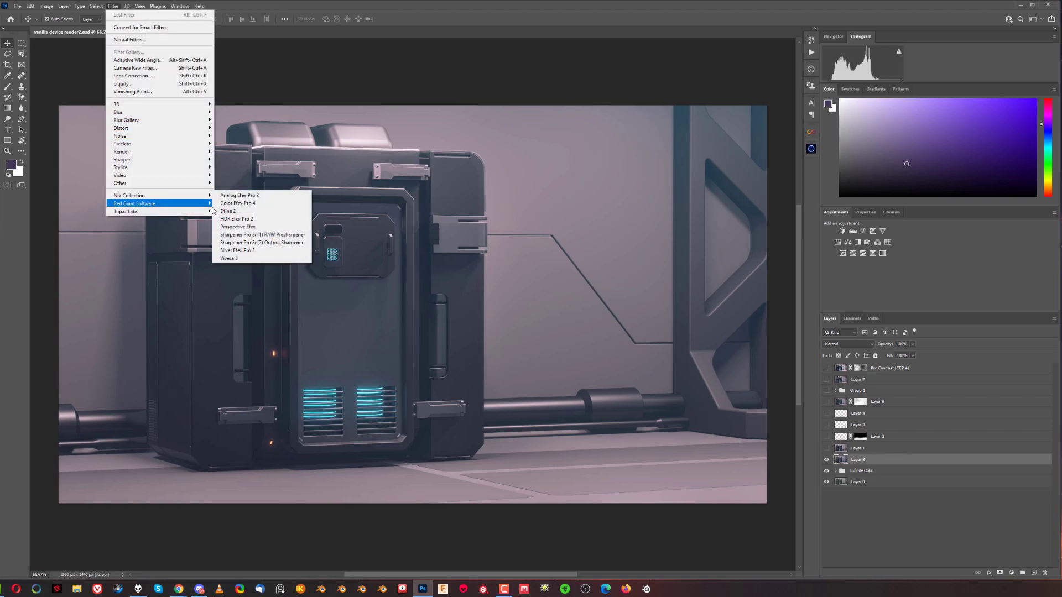
click(242, 204)
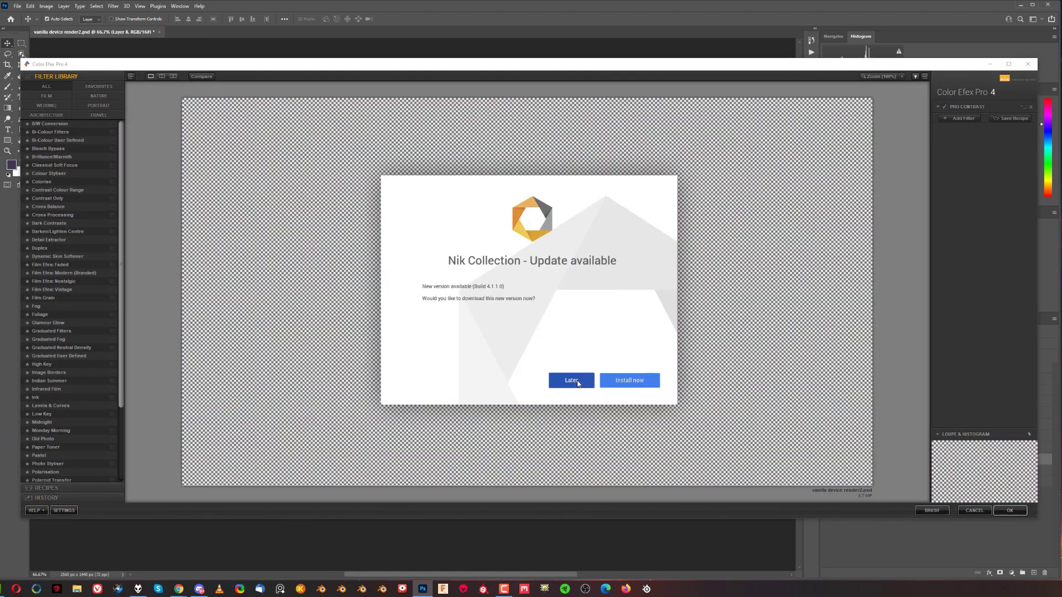
Step: Postpone the update, apply Pro Contrast with a higher Correct Contrast, and close Color Efex Pro 4
click(581, 384)
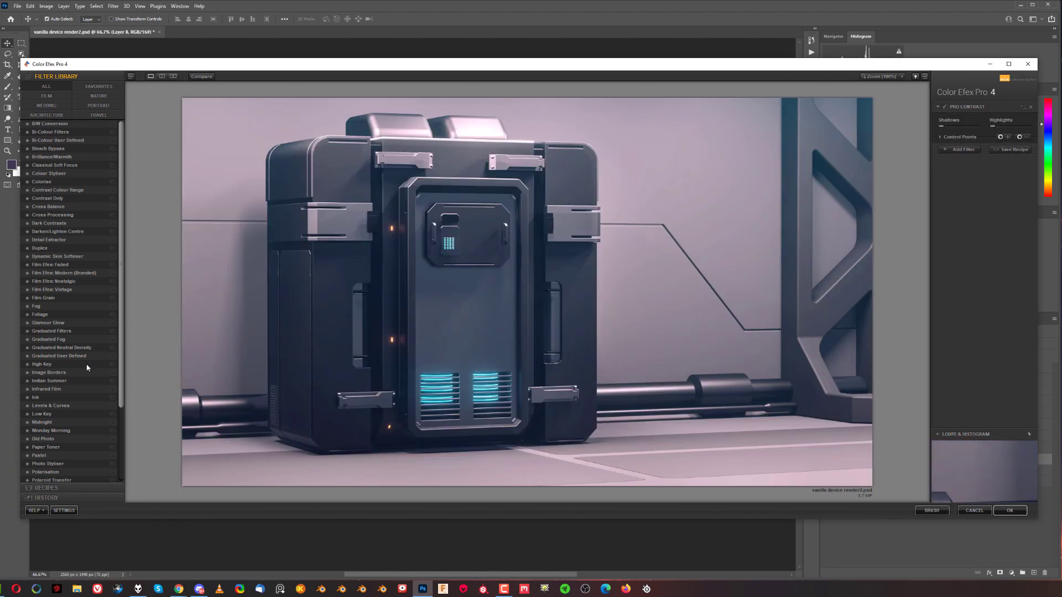
scroll(49, 359, down, 4)
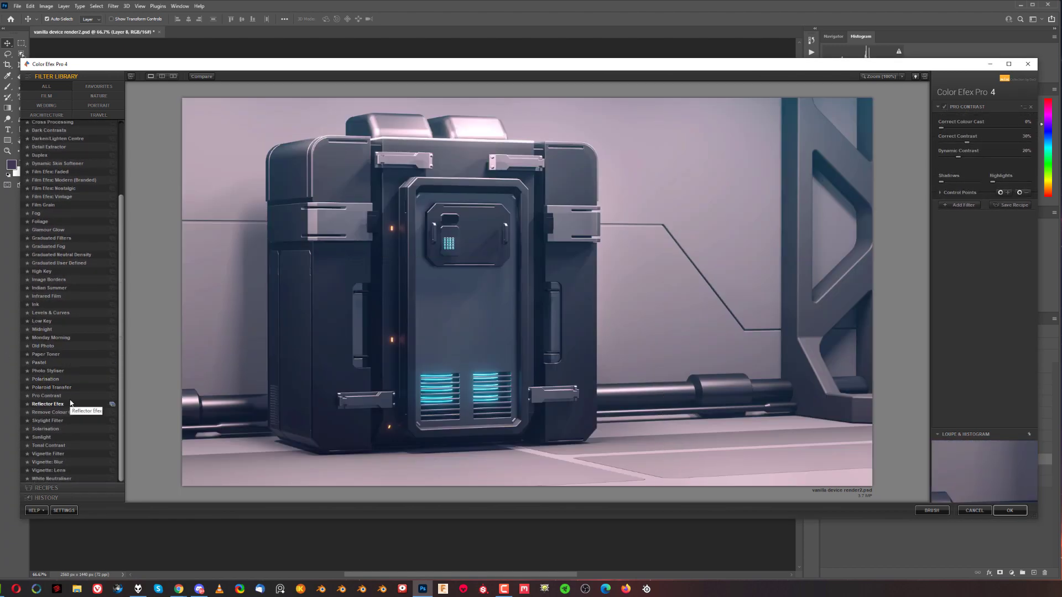
click(56, 396)
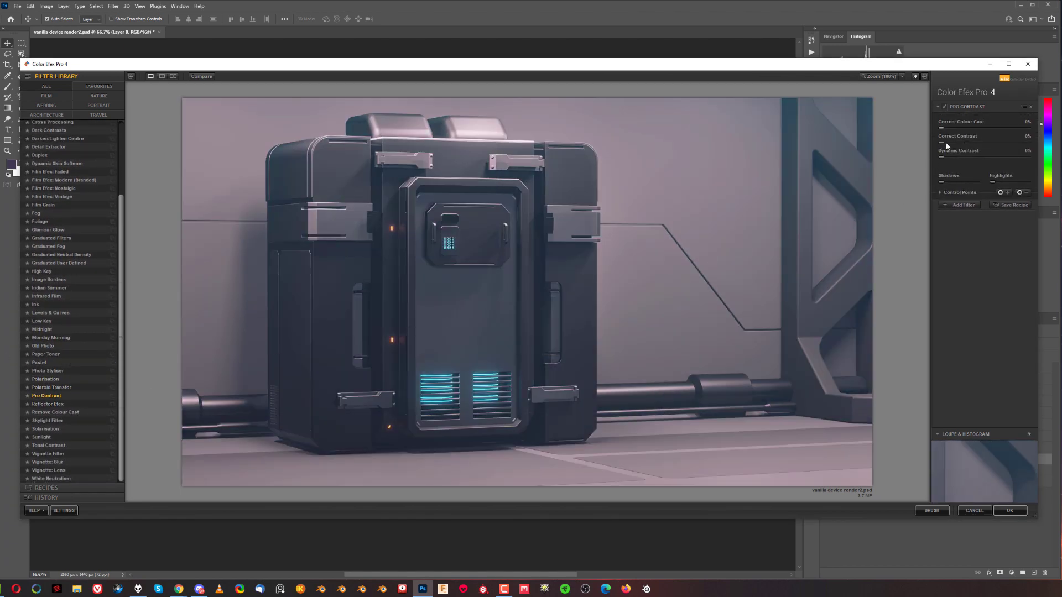
mouse_move(946, 144)
mouse_down()
mouse_move(976, 146)
mouse_move(959, 142)
mouse_move(949, 159)
mouse_up()
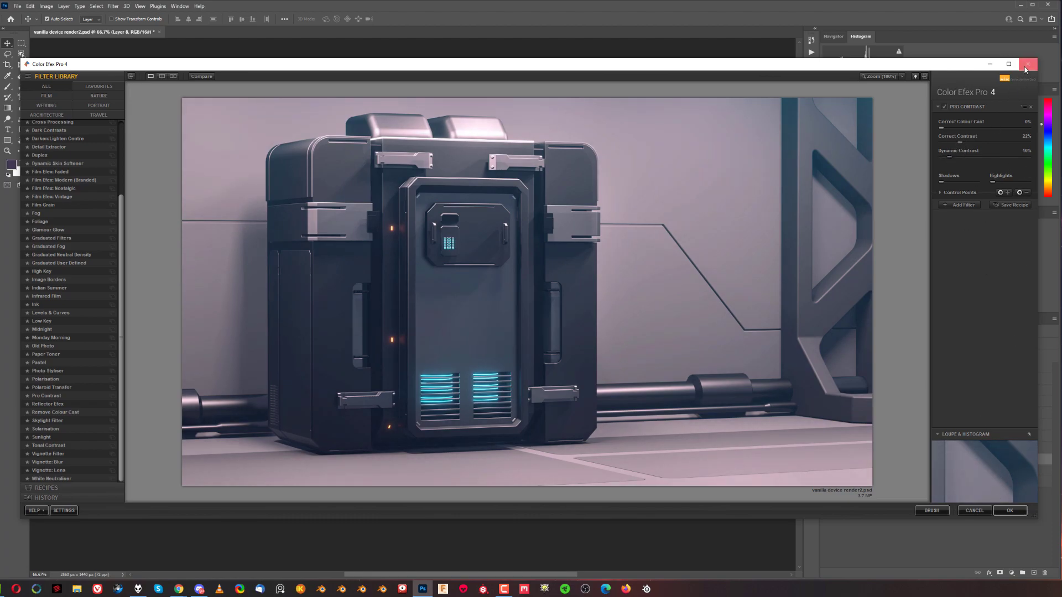
click(1010, 510)
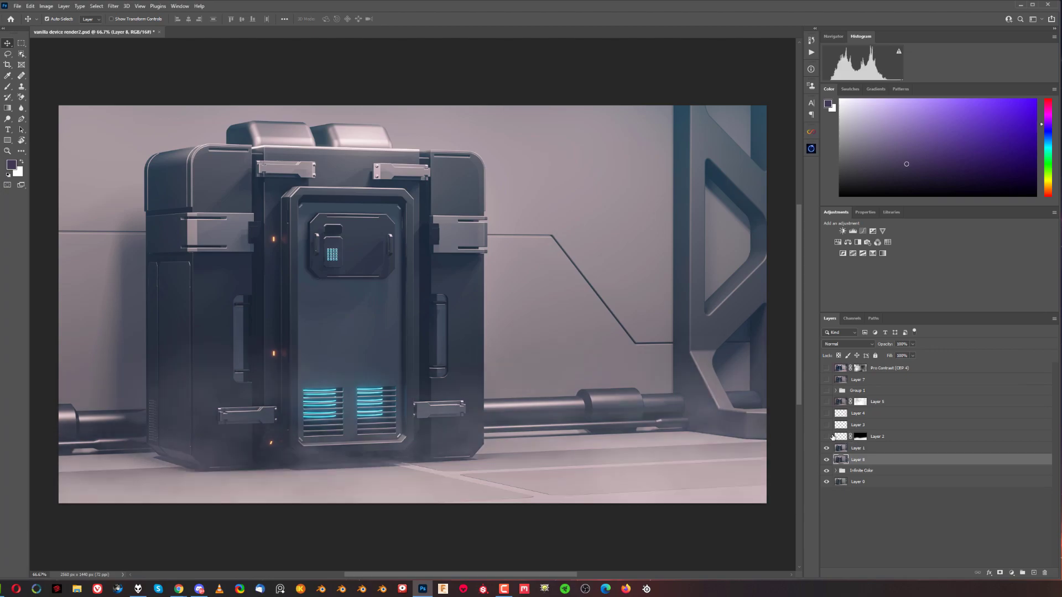
Step: Hide Layer 2 and add a new empty layer above Layer 1 with the Brush tool active
click(826, 436)
click(883, 449)
click(1034, 572)
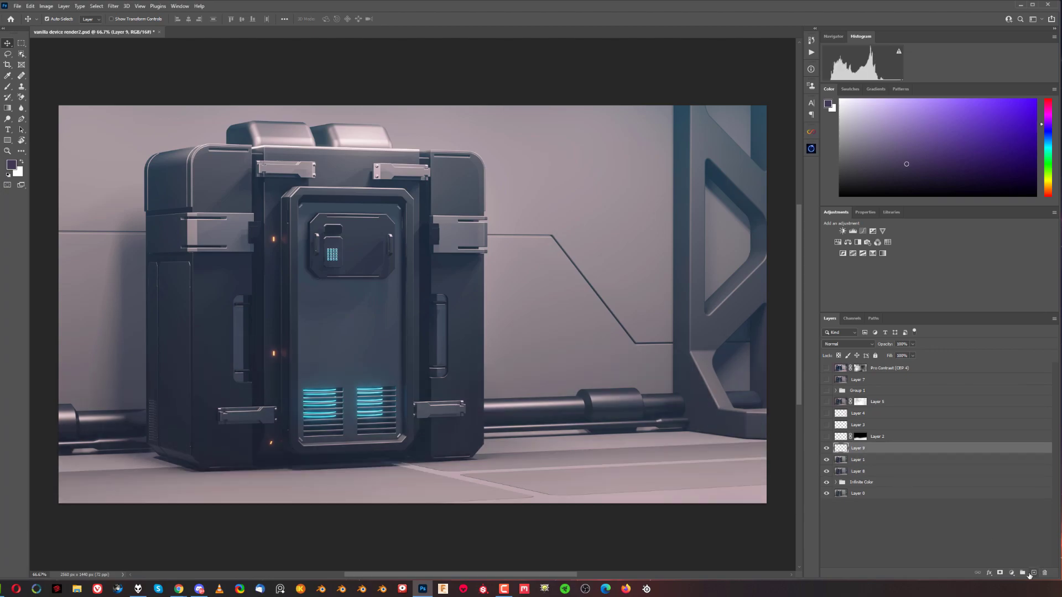
click(7, 77)
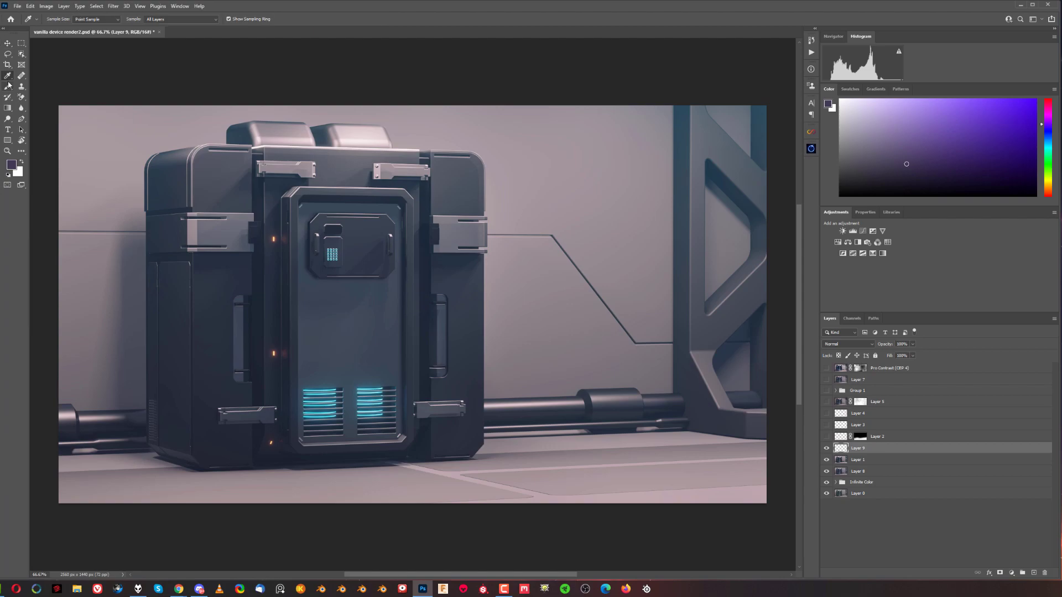
click(8, 86)
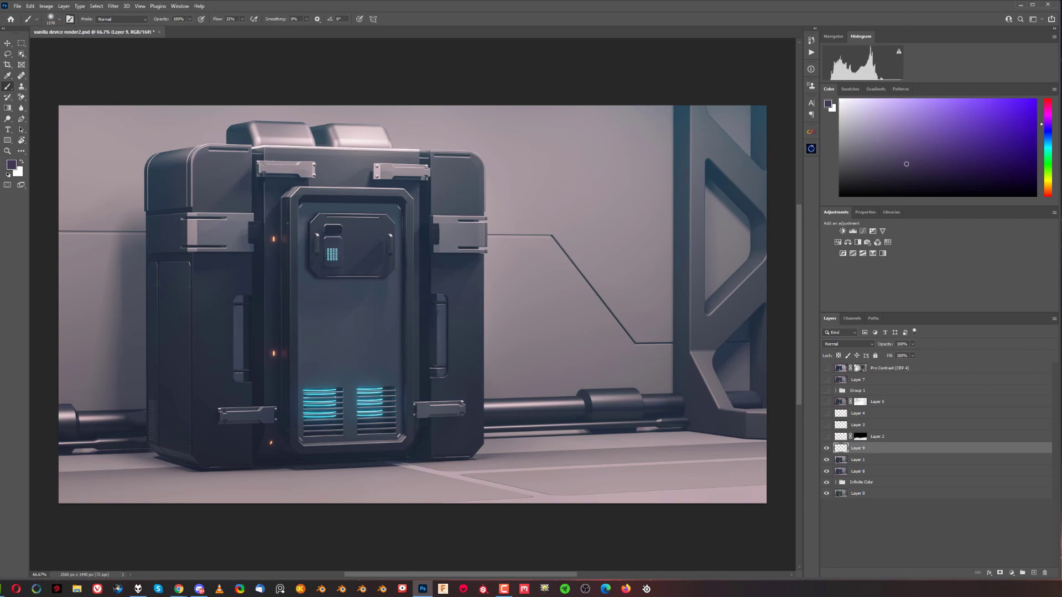
Step: Load Fog brush 16 from the installed brush sets
click(69, 18)
drag(388, 124, 294, 89)
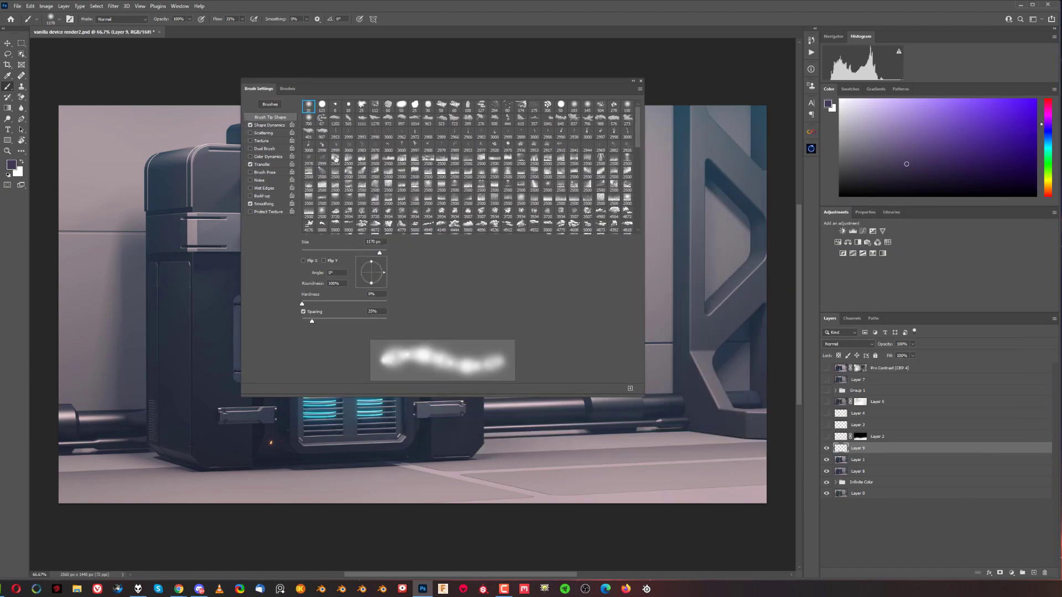
click(294, 89)
scroll(372, 240, down, 5)
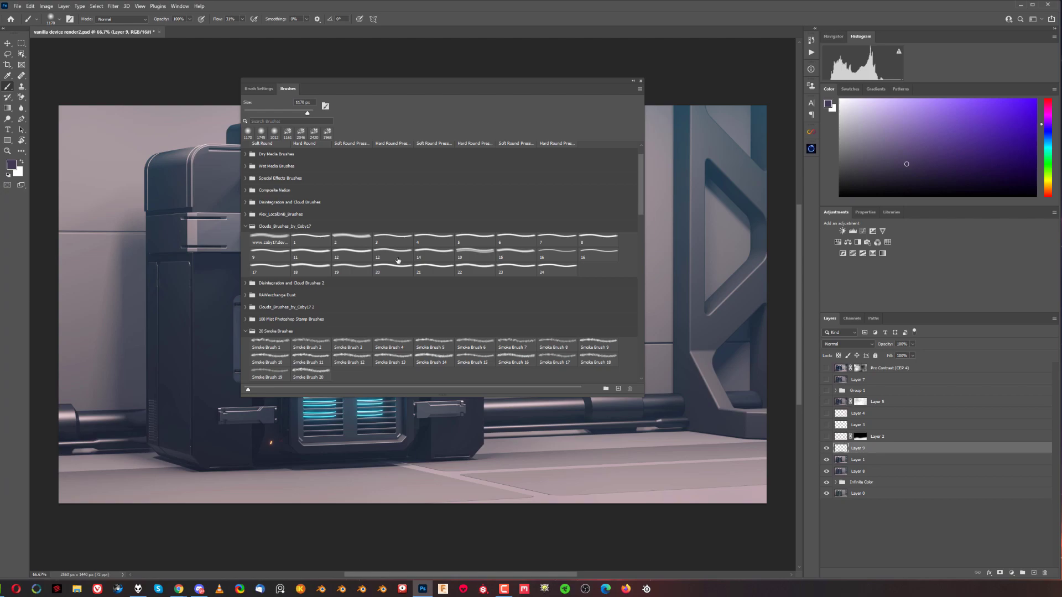
scroll(387, 249, down, 10)
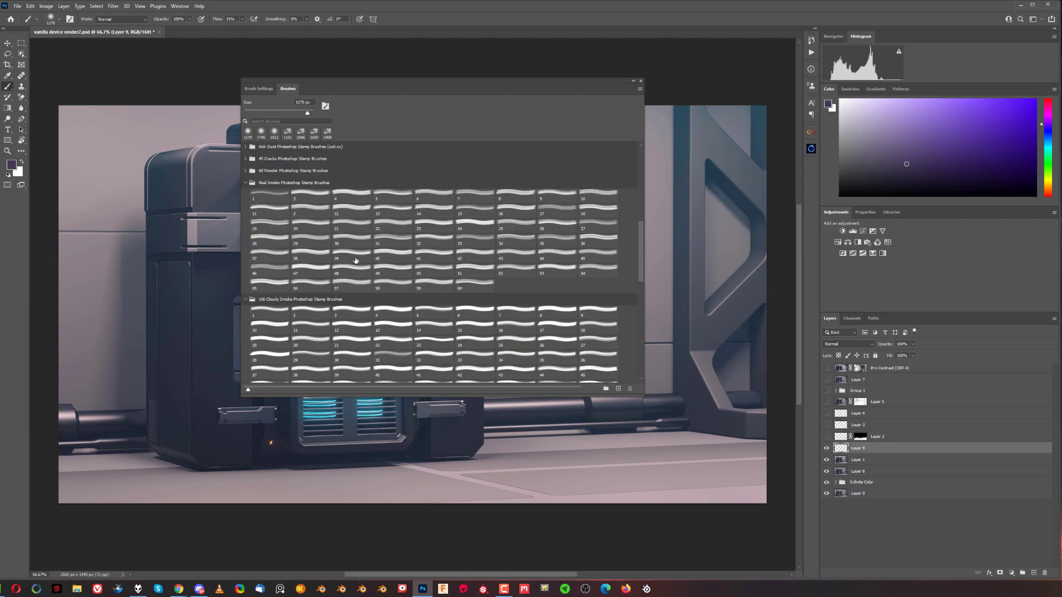
scroll(337, 258, down, 2)
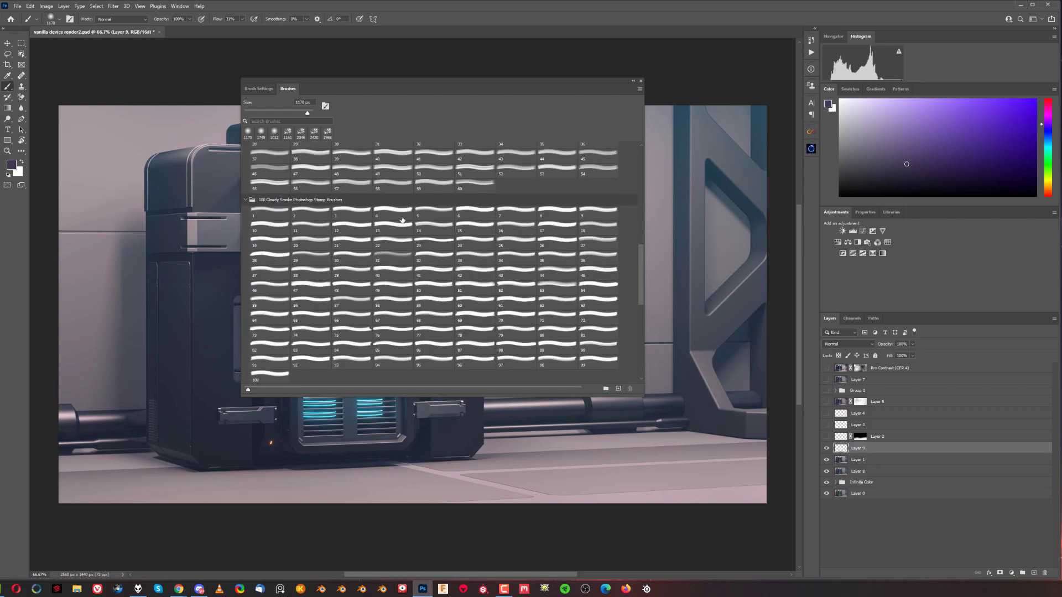
click(400, 209)
scroll(454, 317, down, 3)
scroll(454, 316, down, 4)
click(434, 307)
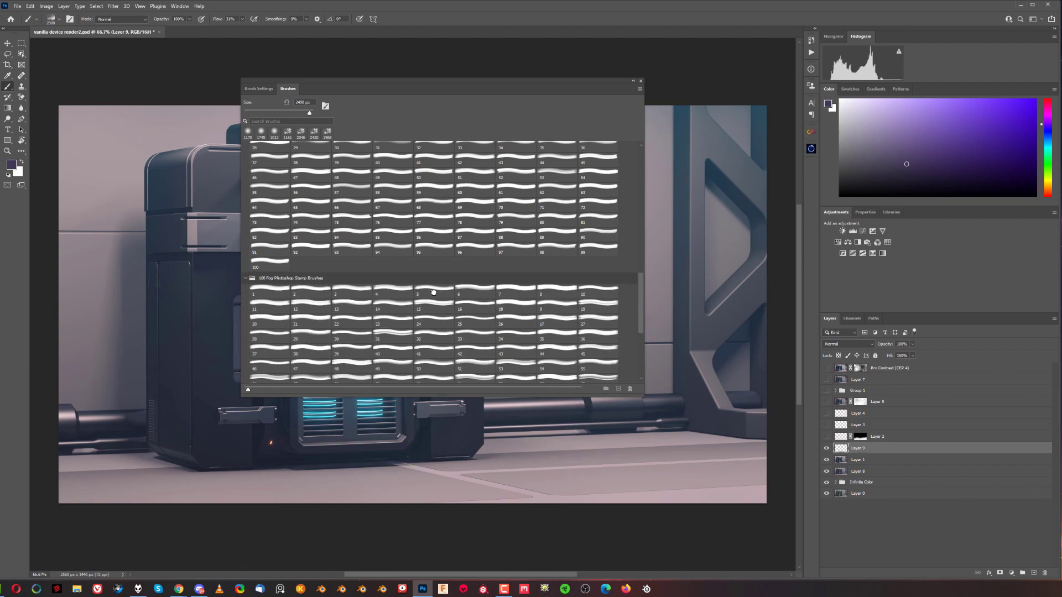
click(474, 307)
click(640, 82)
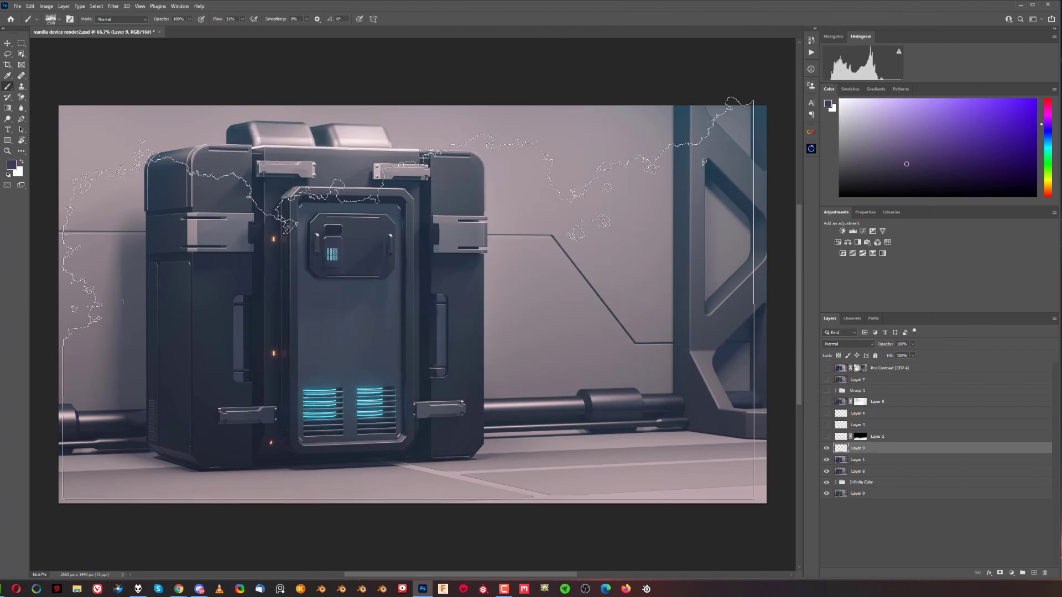
Step: Paint white fog at 100% flow with an enlarged tip across the lower render
alt+click(359, 130)
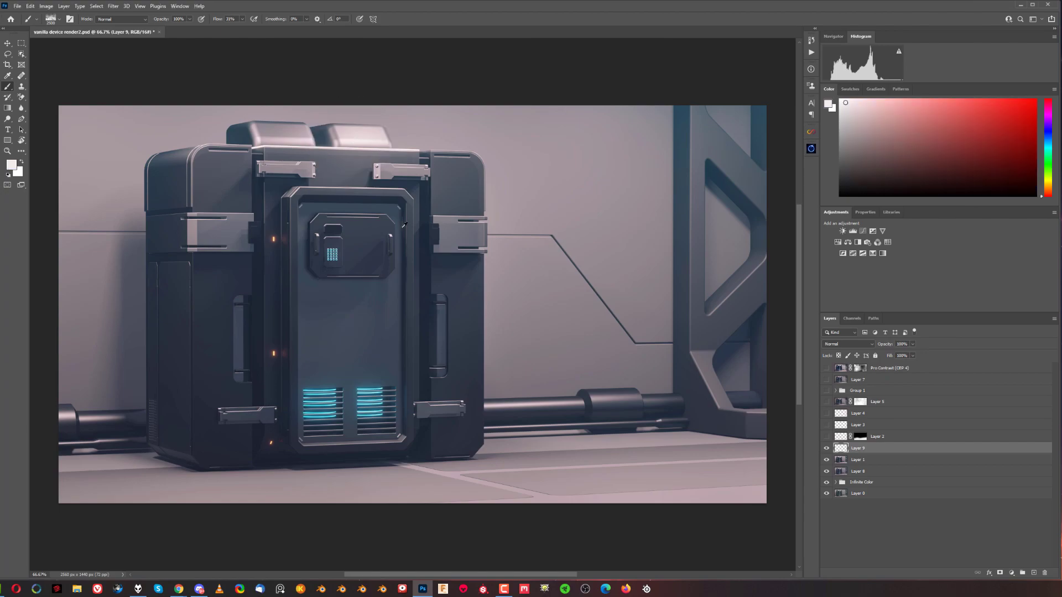
scroll(420, 304, down, 3)
drag(407, 370, 442, 372)
scroll(483, 393, up, 3)
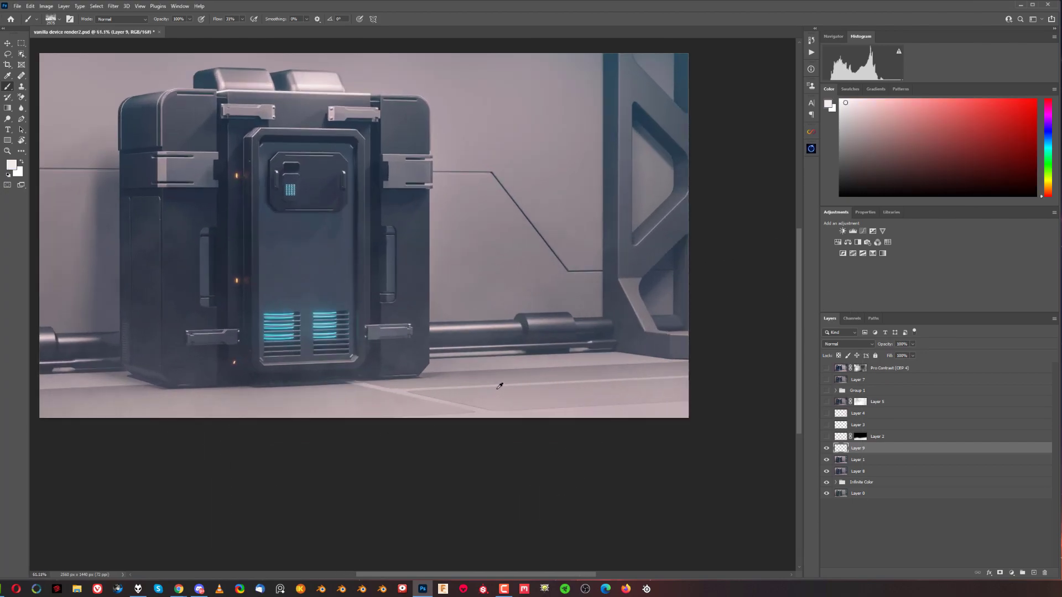
drag(218, 21, 235, 20)
scroll(409, 376, down, 2)
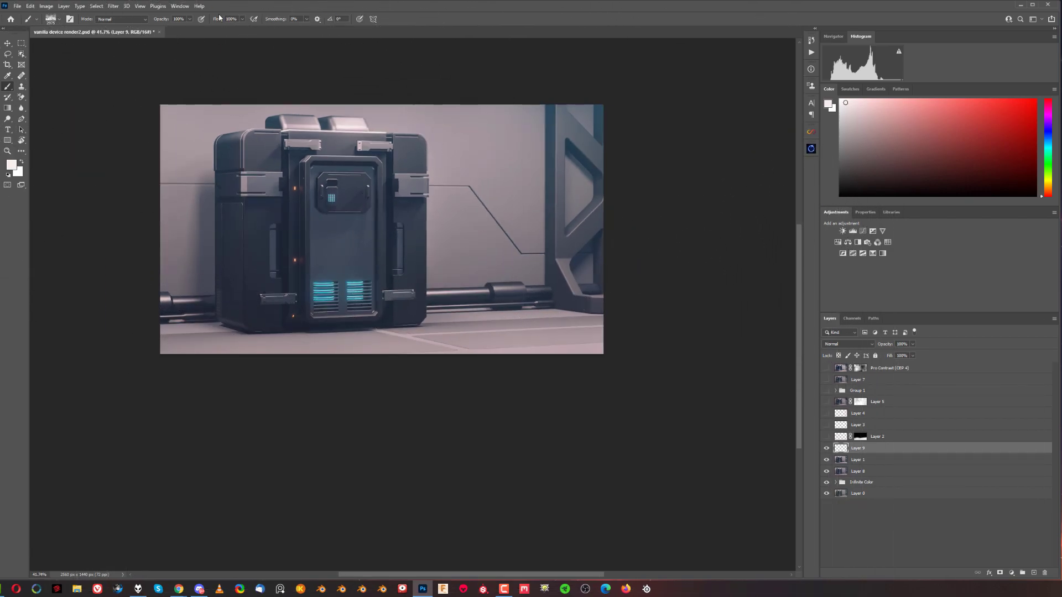
drag(380, 420, 680, 531)
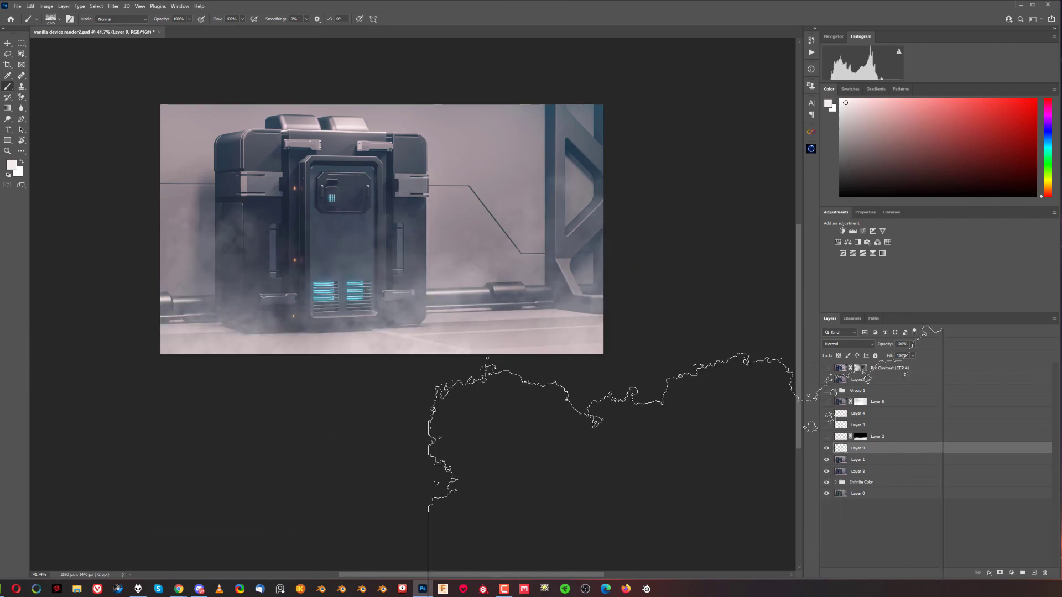
key(ctrl+t)
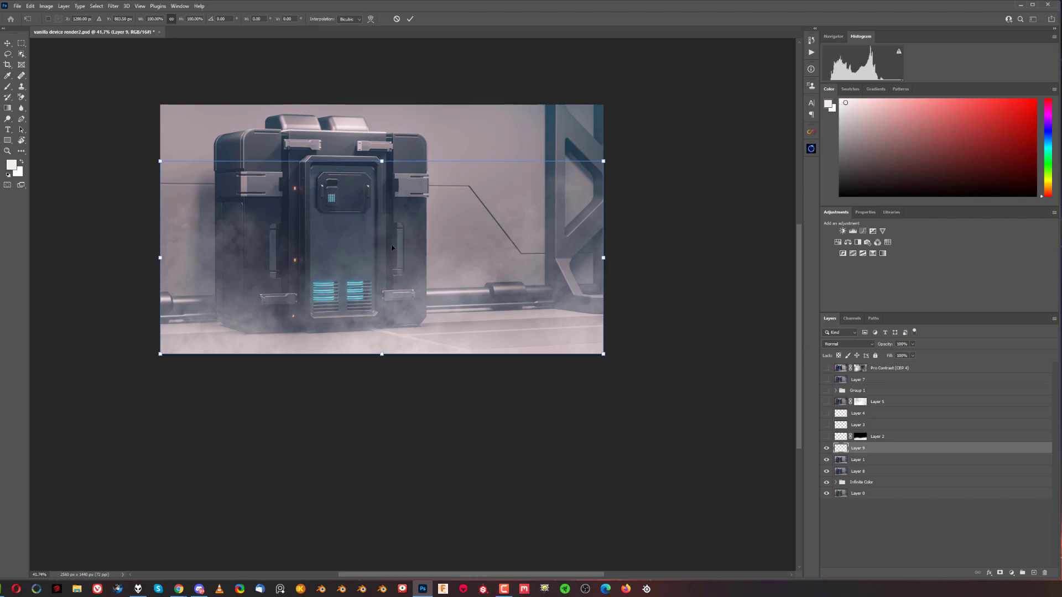
Step: Squash Layer 9's fog down toward the floor and commit the transform
drag(382, 161, 405, 299)
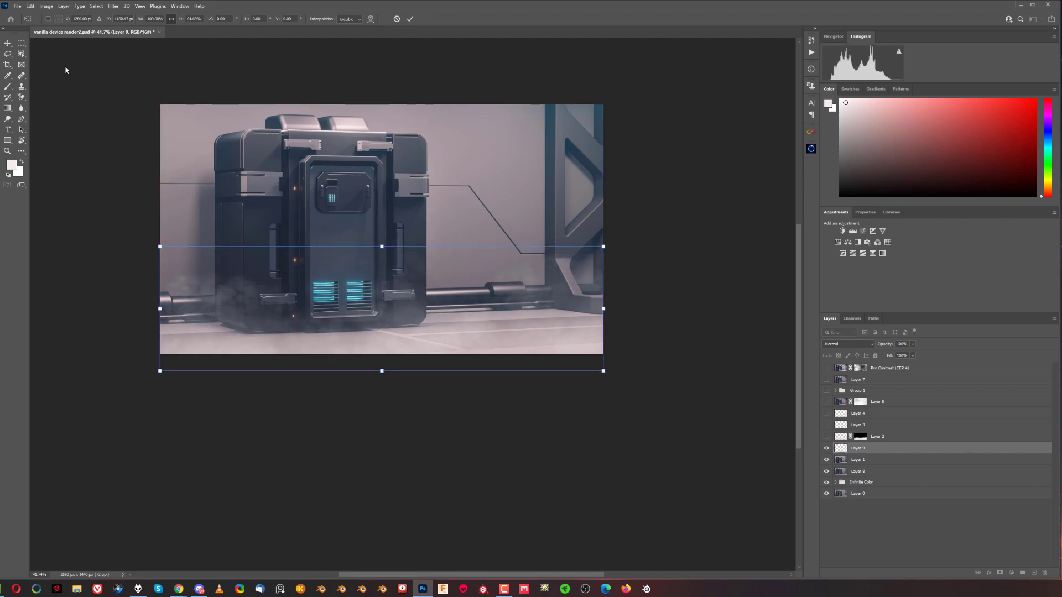
key(Return)
scroll(431, 258, up, 3)
scroll(431, 258, down, 2)
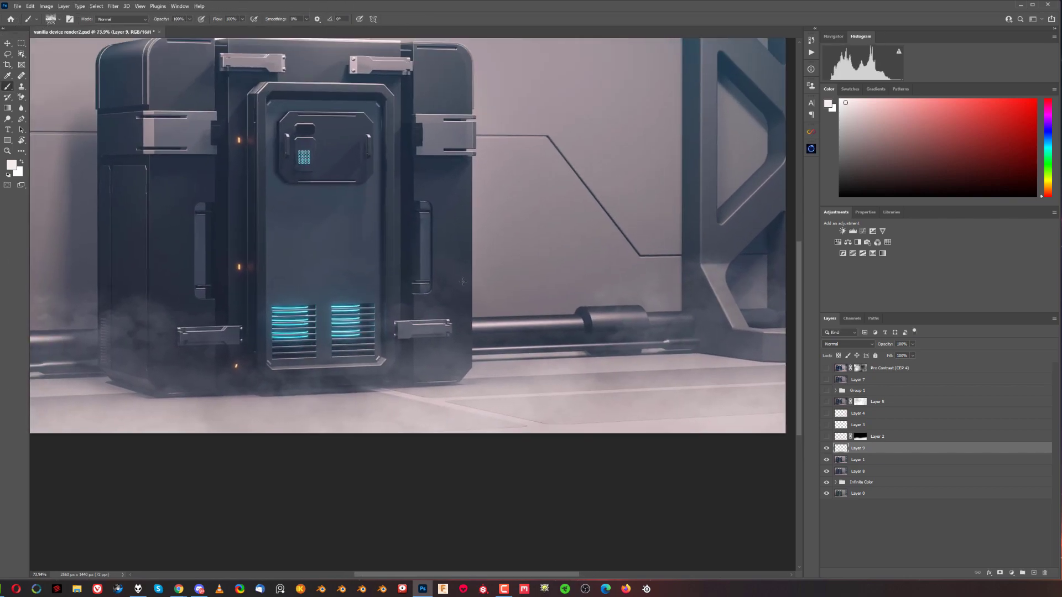
Step: Hide Layer 9's fog, show Layers 2 and 4, and stamp visible into Layer 10 above Layer 4
click(827, 449)
click(826, 436)
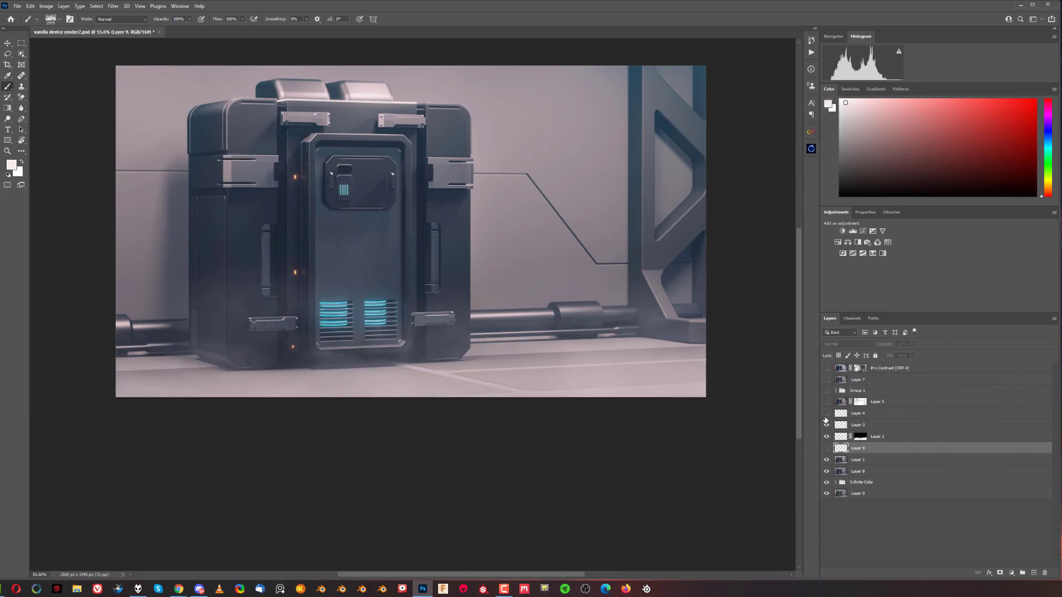
click(826, 413)
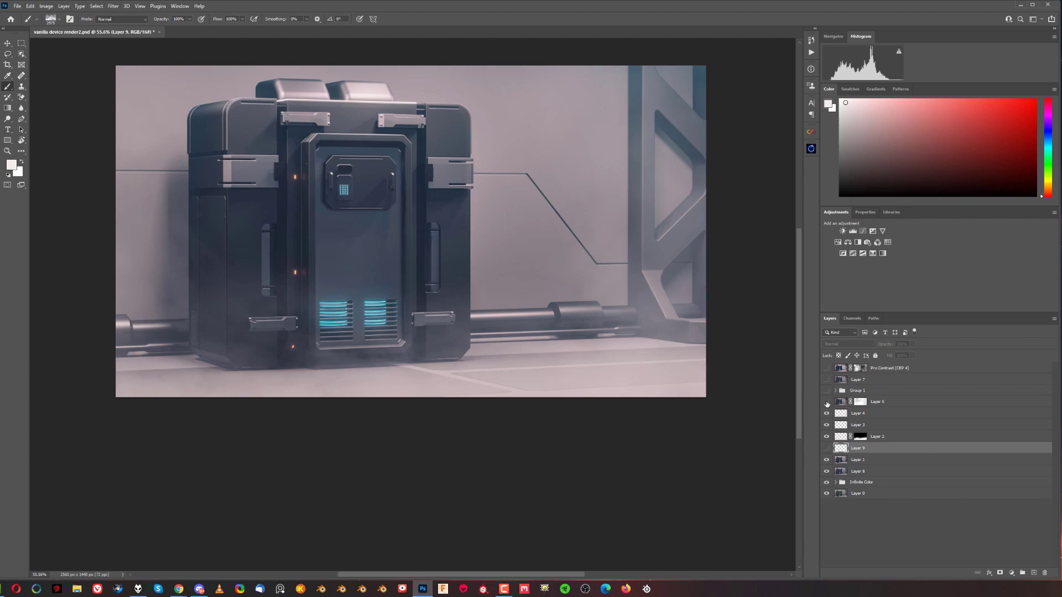
click(826, 401)
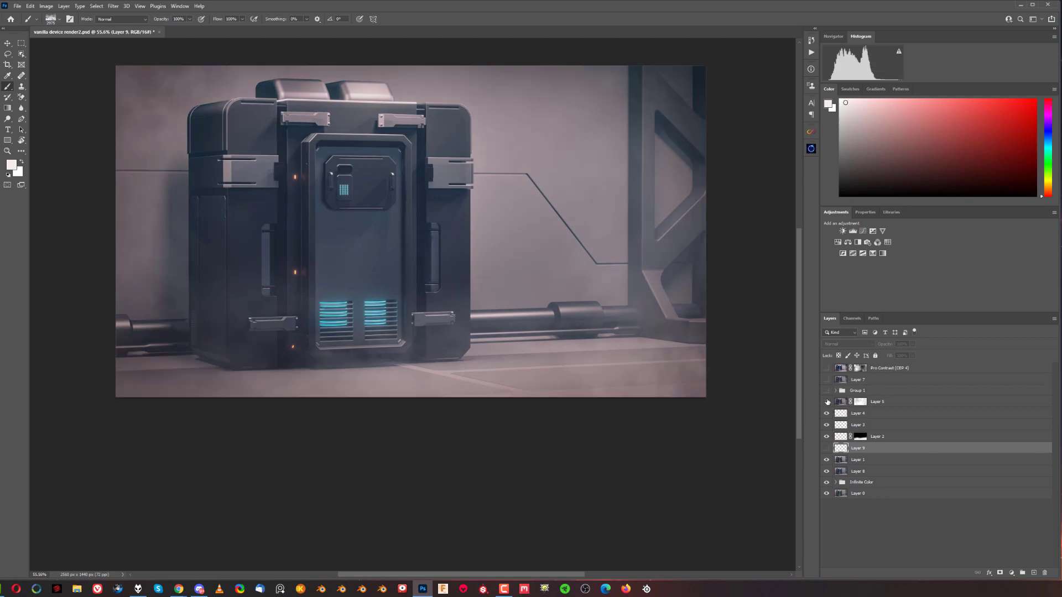
click(826, 402)
click(827, 402)
click(826, 401)
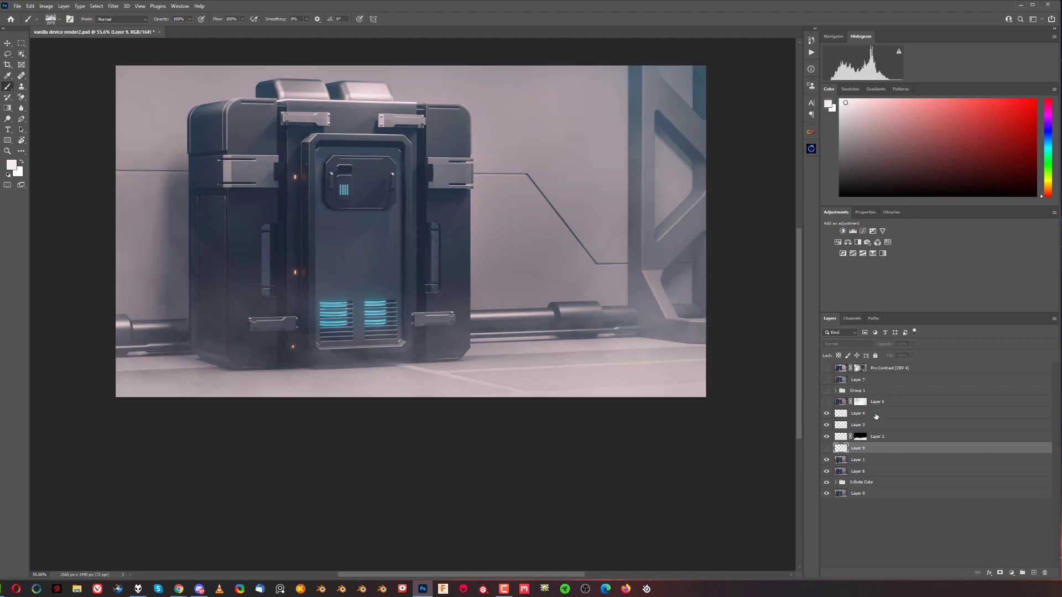
click(951, 413)
key(ctrl+alt+shift+e)
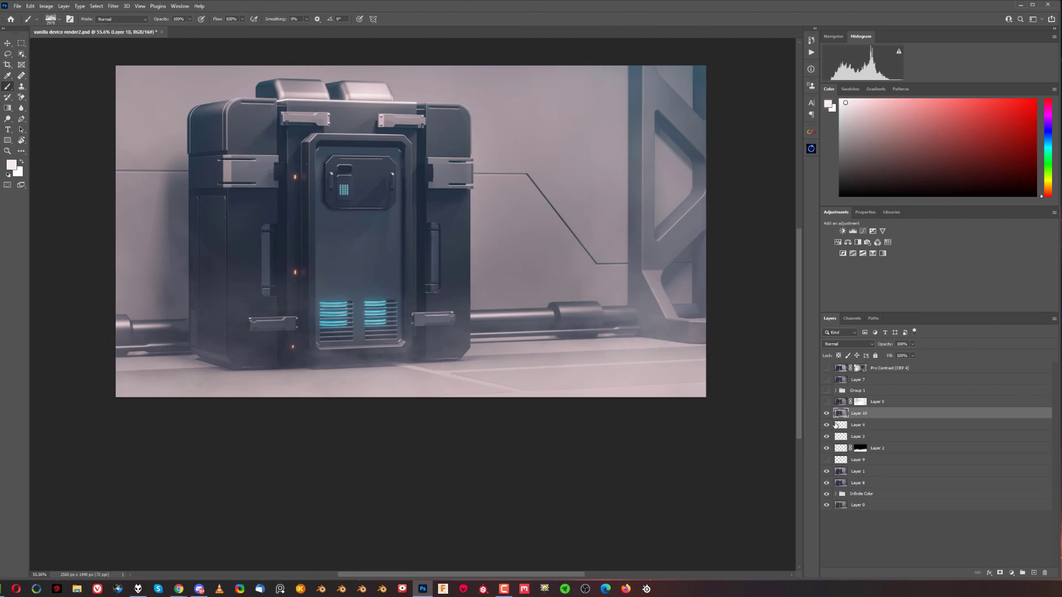
Step: Apply the Camera Raw Filter to Layer 10 with -20 vignetting
click(113, 6)
click(138, 70)
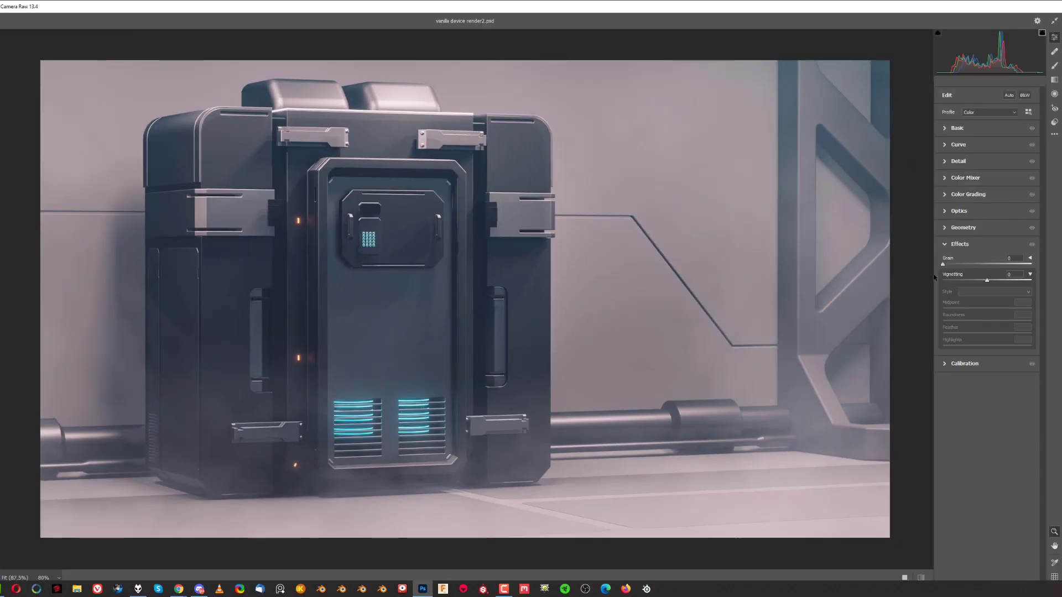
drag(987, 280, 978, 281)
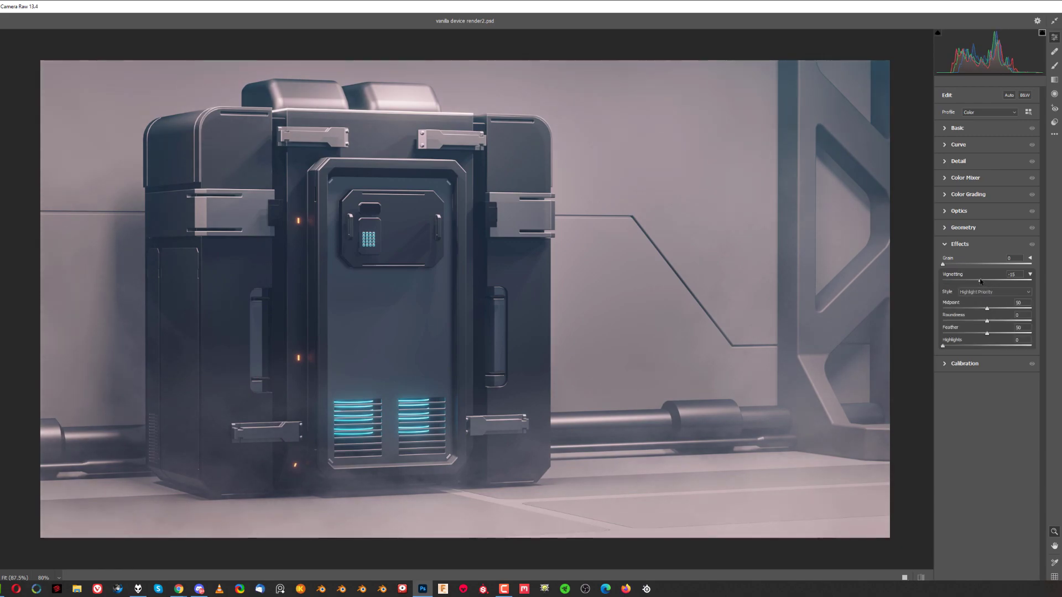
click(945, 128)
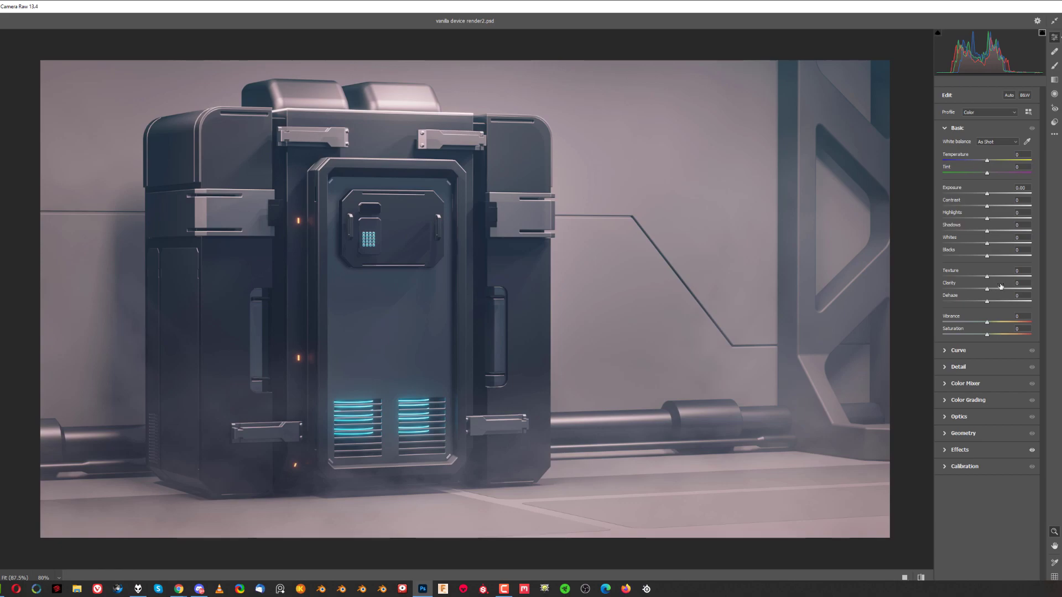
Step: Brush-mask the two vents with Exposure +0.20, Shadows +25 and Clarity +35, then apply
click(1054, 65)
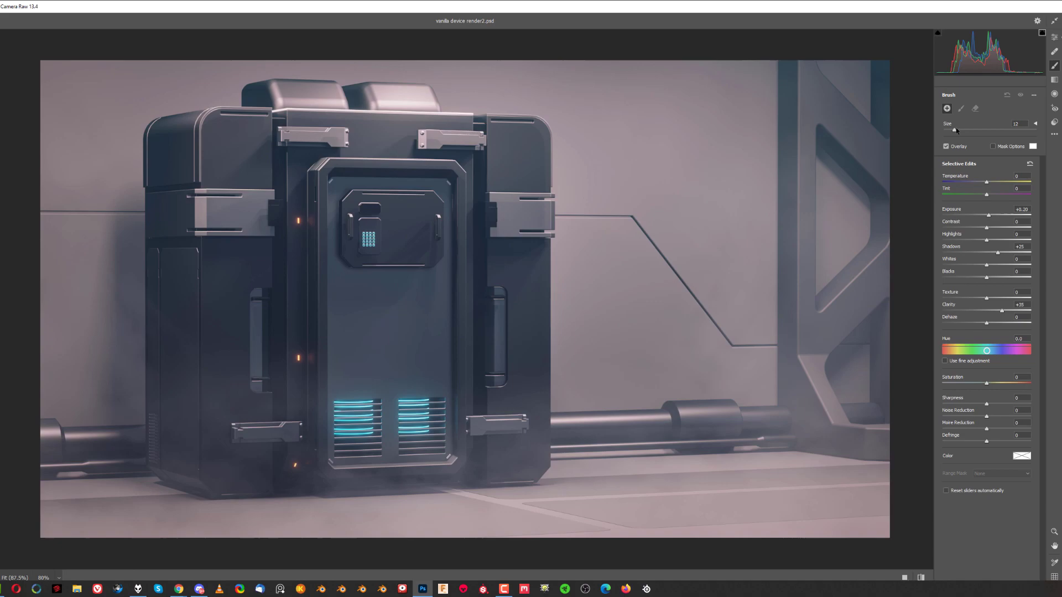
click(960, 108)
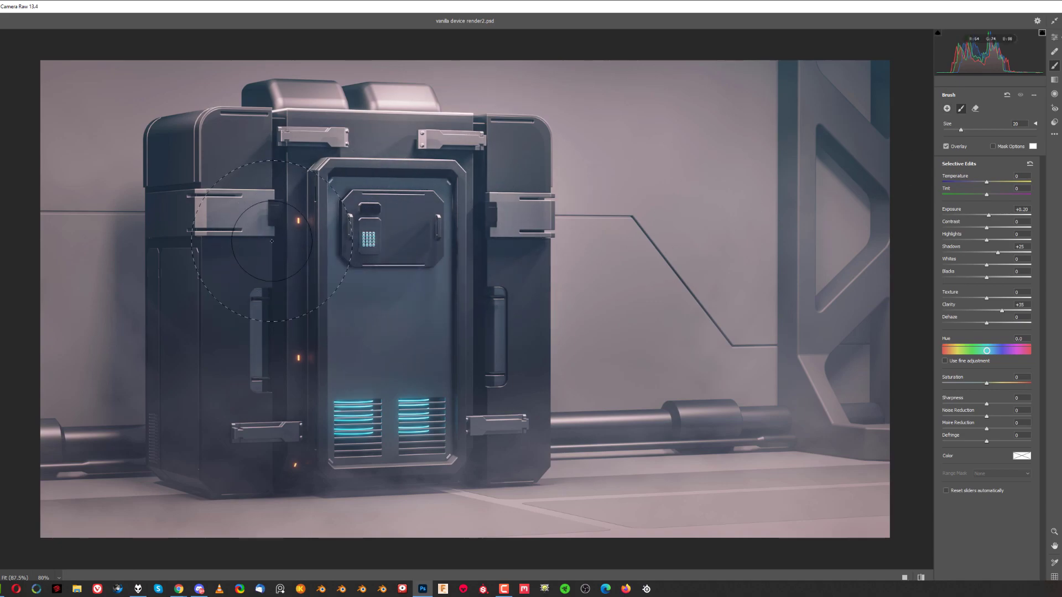
drag(337, 406, 436, 432)
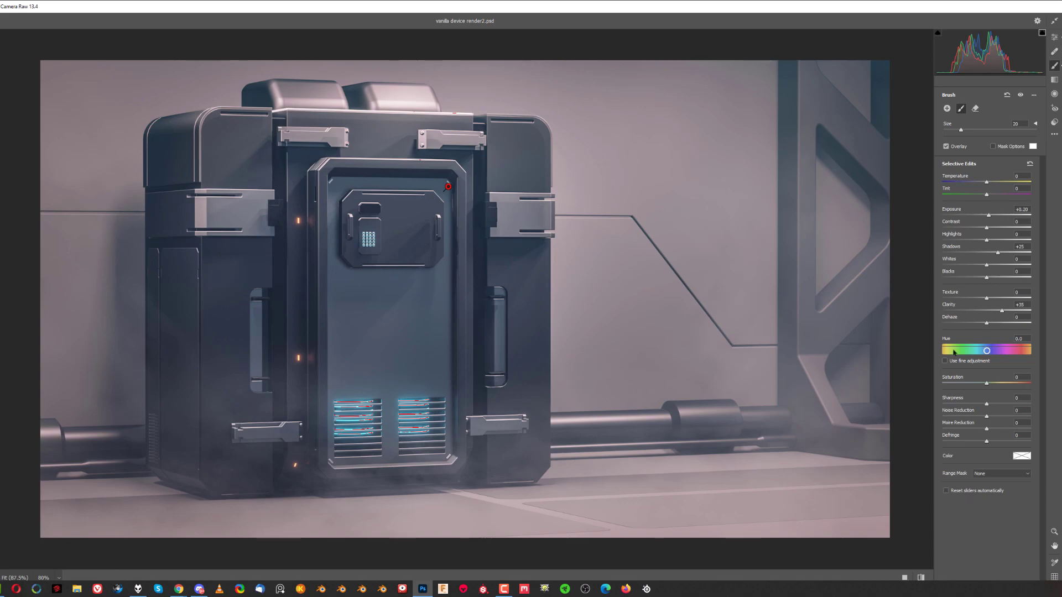
key(Return)
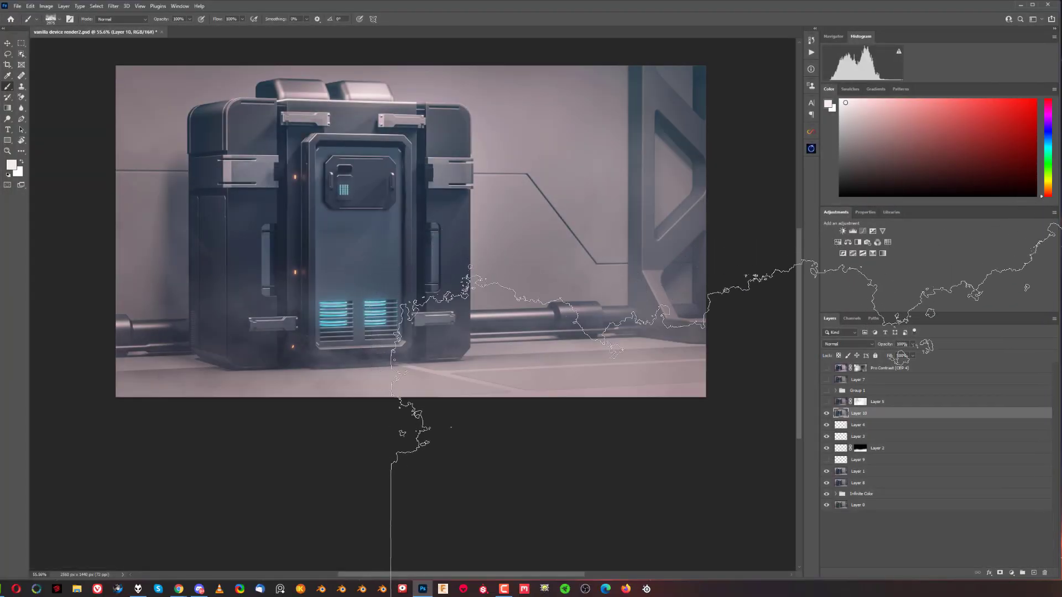
Step: Toggle Layer 10 off and on for a before/after comparison, then show Layer 5
click(827, 413)
click(826, 414)
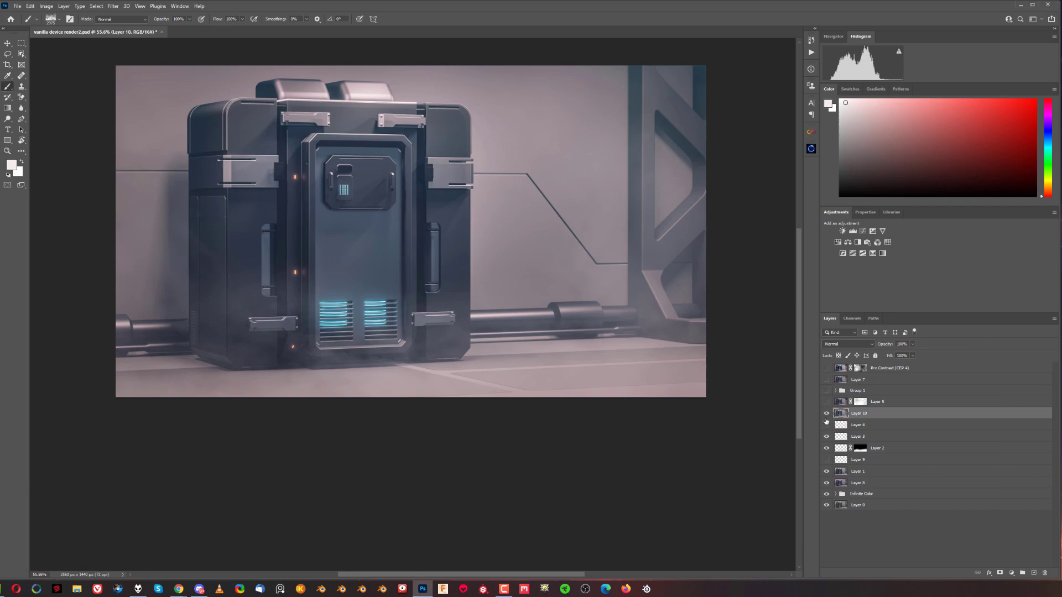
click(826, 414)
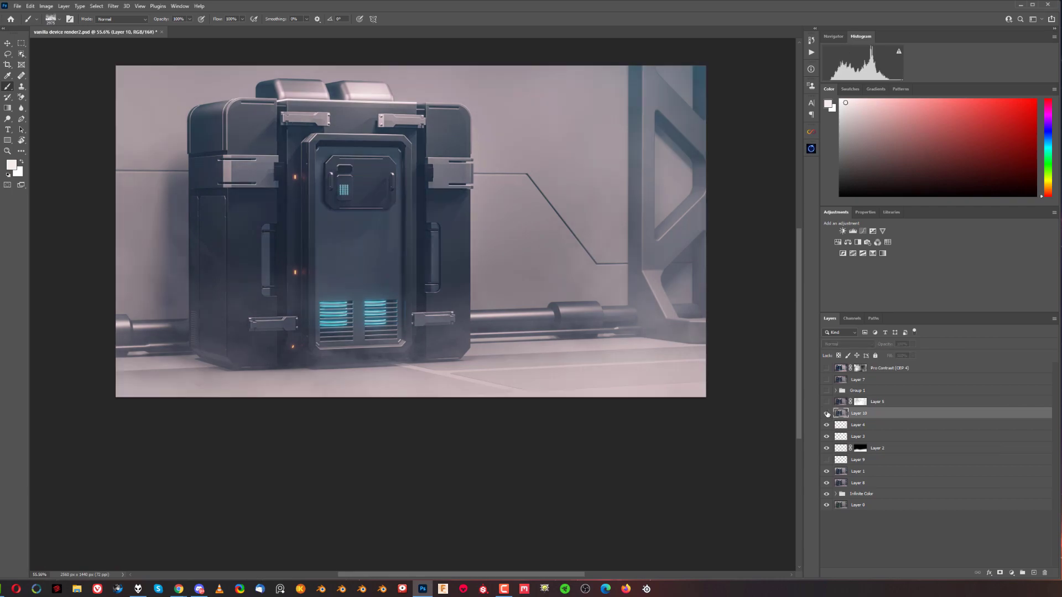
click(826, 413)
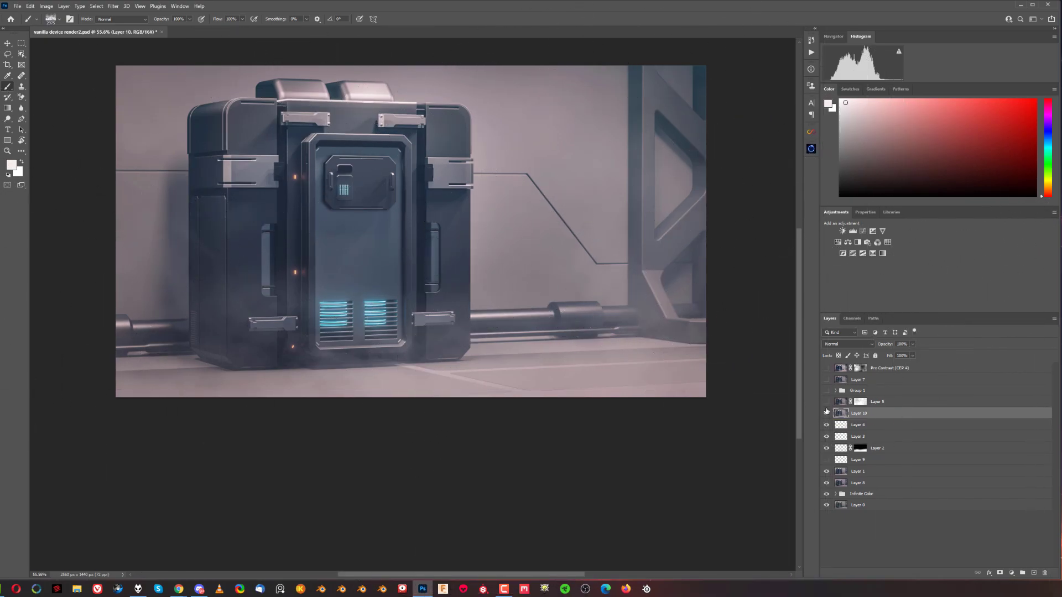
click(826, 402)
Step: Show Group 1 with the Blender, NUKLAR and Blender Bros logos, comparing it on and off
click(826, 390)
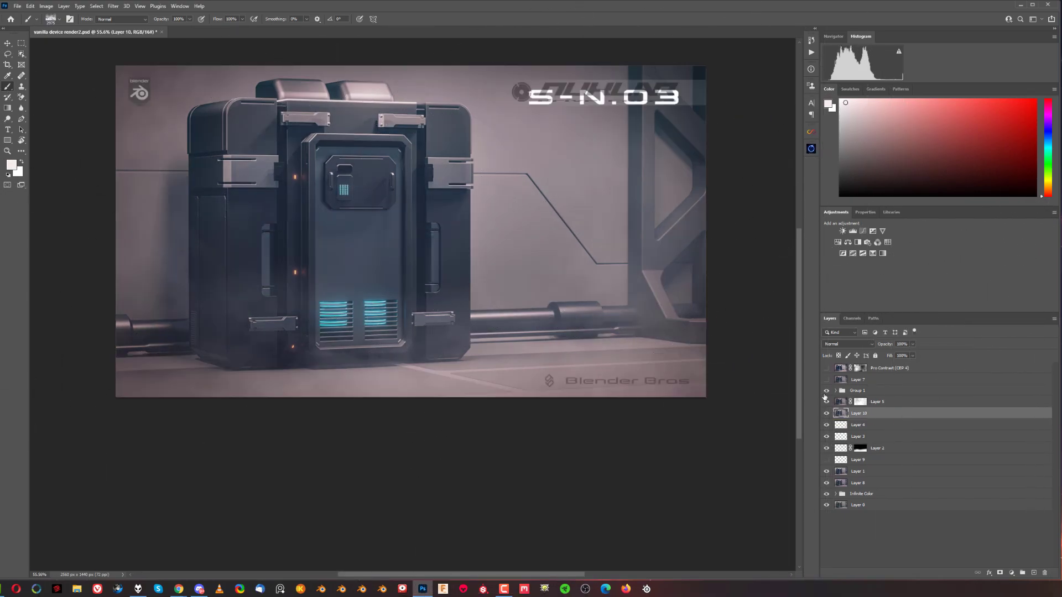
click(834, 391)
click(827, 391)
click(826, 391)
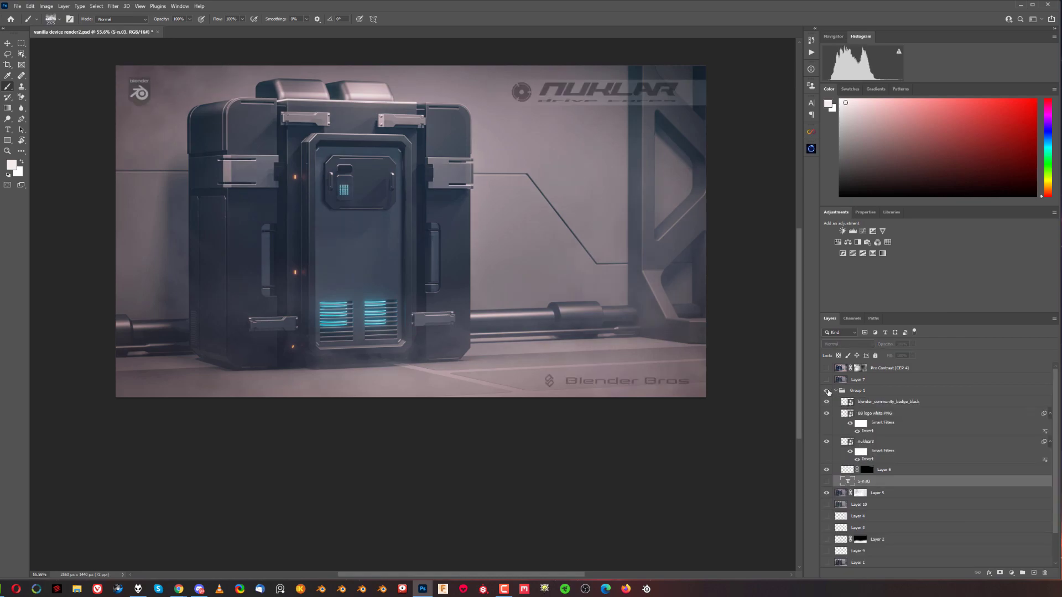
click(826, 391)
click(826, 391)
click(826, 380)
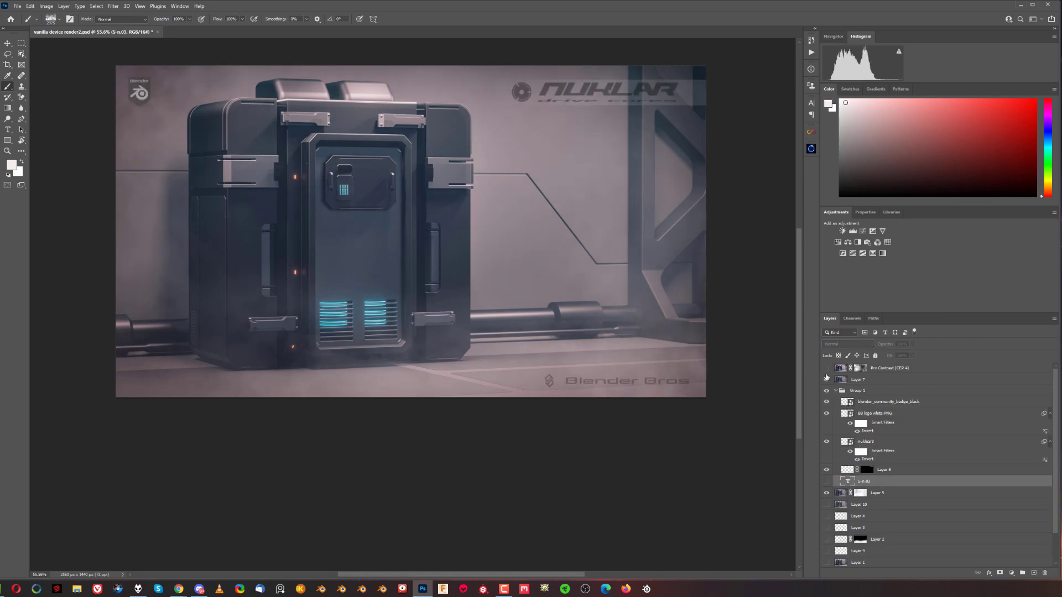
Step: Turn on and select the Pro Contrast (CEP 4) layer, then bring up the Filter menu
click(827, 368)
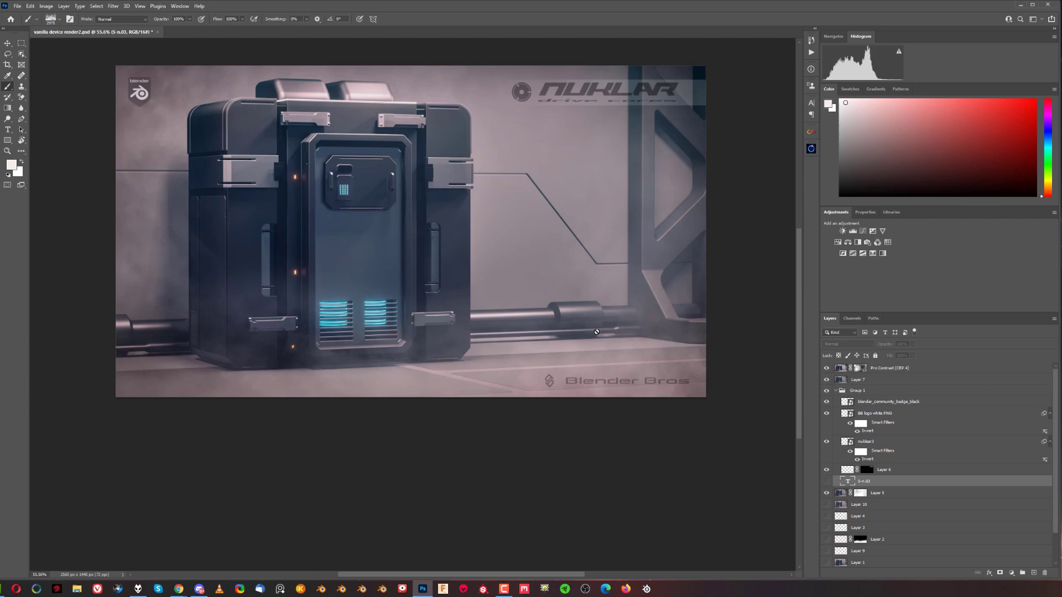
click(844, 371)
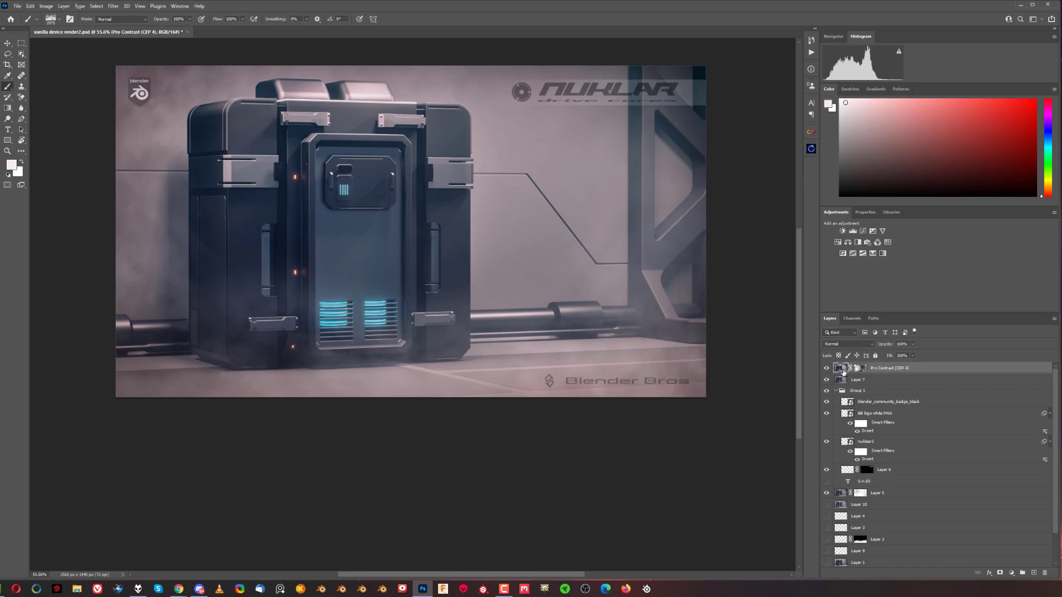
click(113, 6)
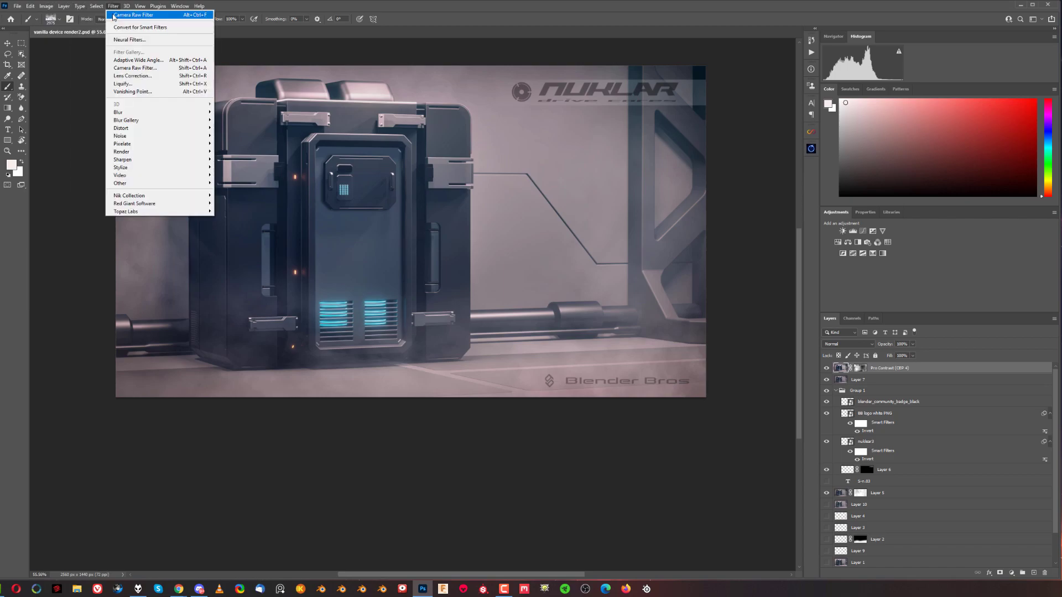
Step: Look through the Nik Collection submenu, then dismiss the menus without applying a filter
mouse_move(164, 196)
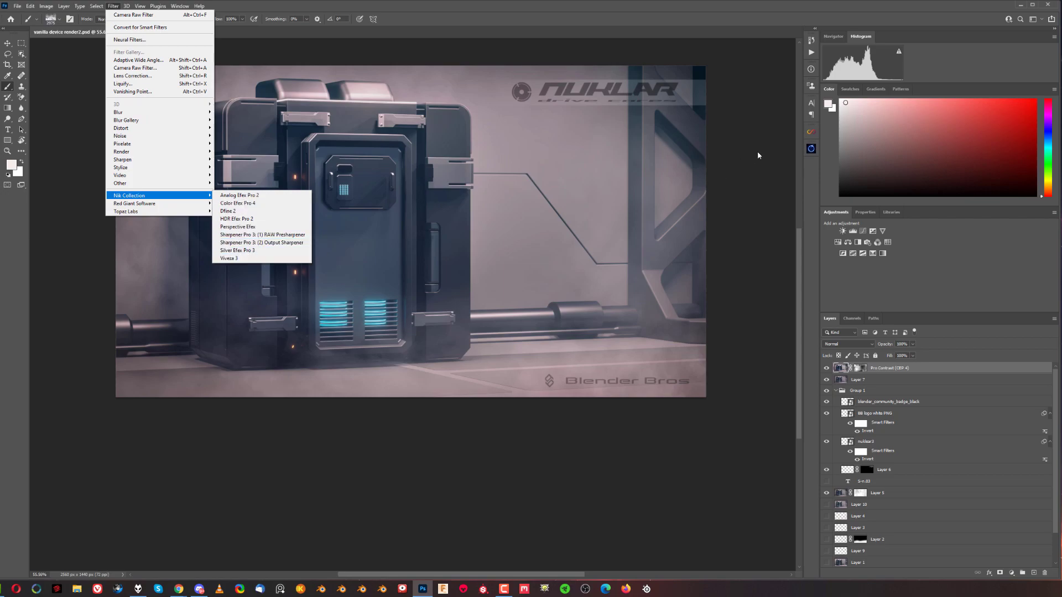
click(812, 184)
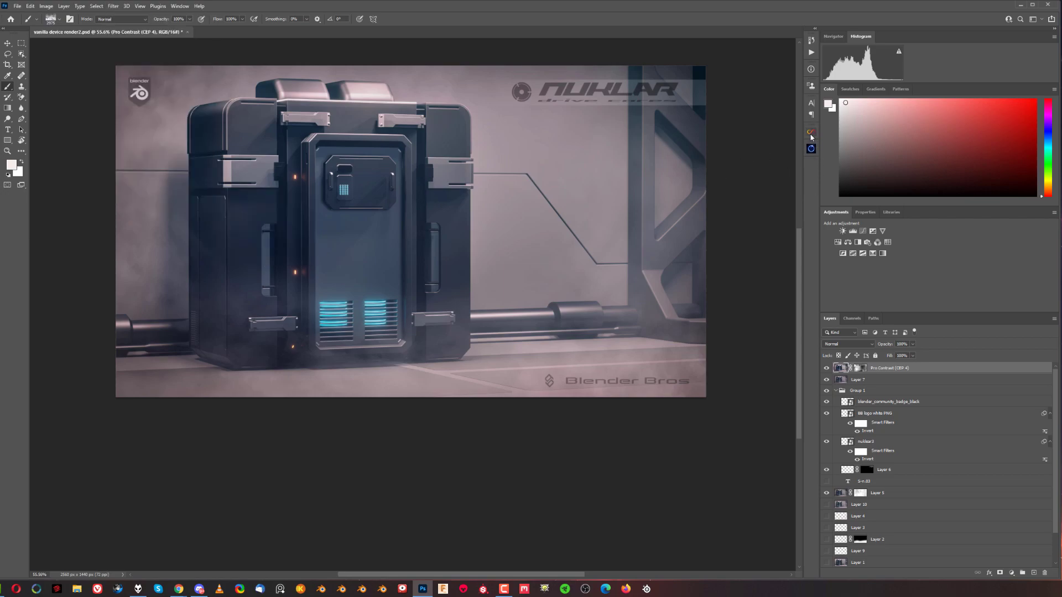
scroll(436, 240, down, 1)
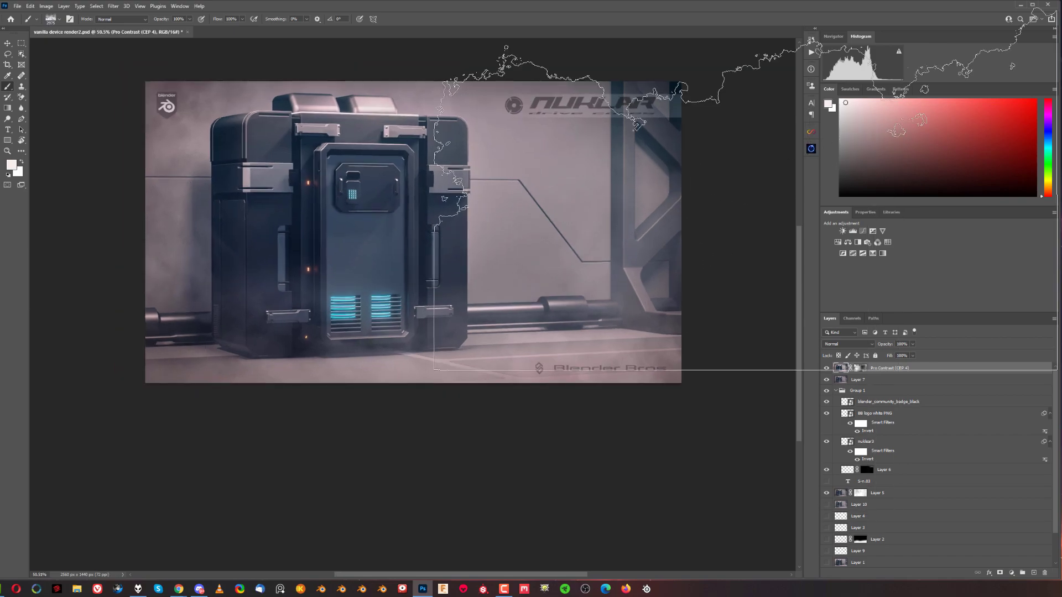
Step: Launch Oniric and generate a Diffuse bloom glow layer (Layer 11) over the render
click(811, 149)
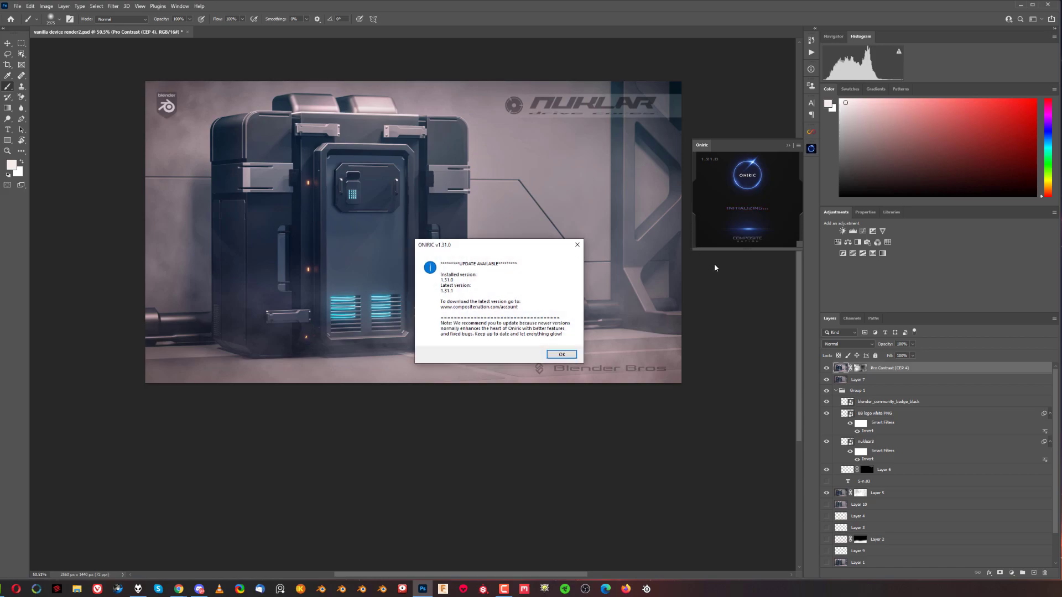
click(561, 357)
click(741, 200)
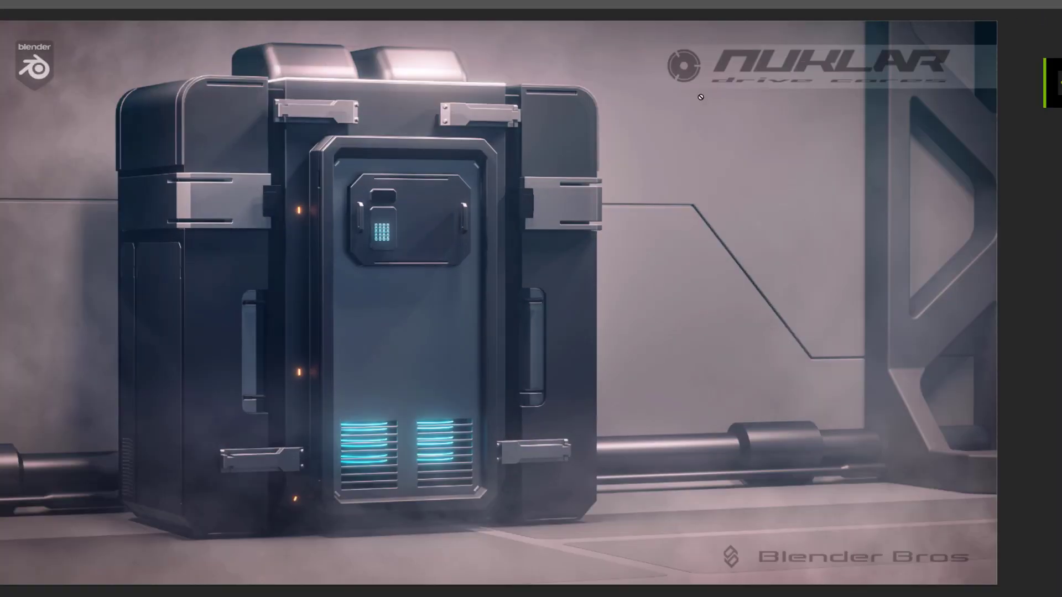
drag(1050, 65, 847, 98)
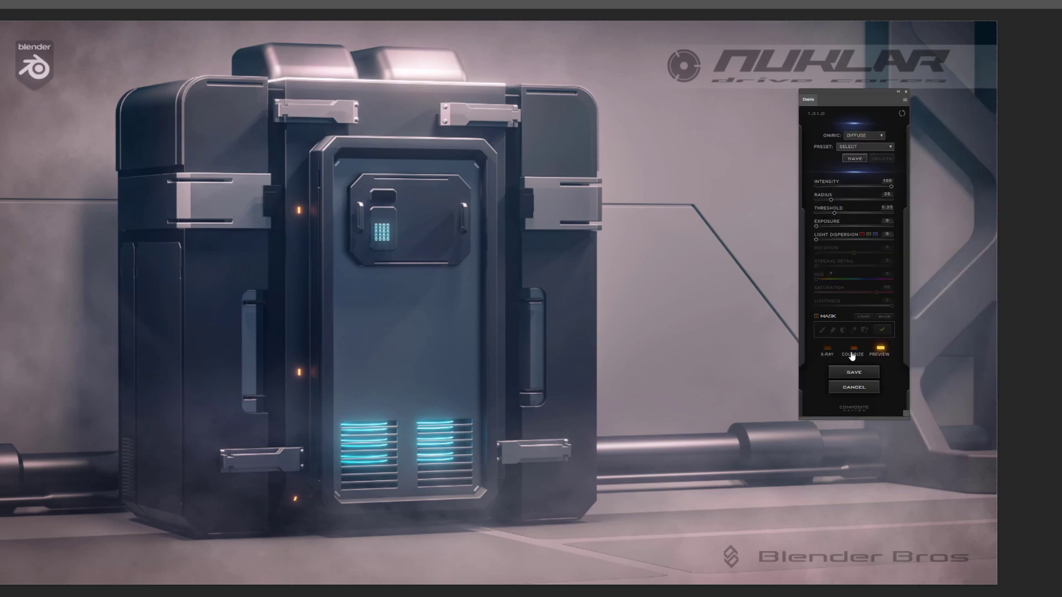
Step: Mask the glow with a smaller brush over both vents, the keypad and three orange door lights
click(822, 318)
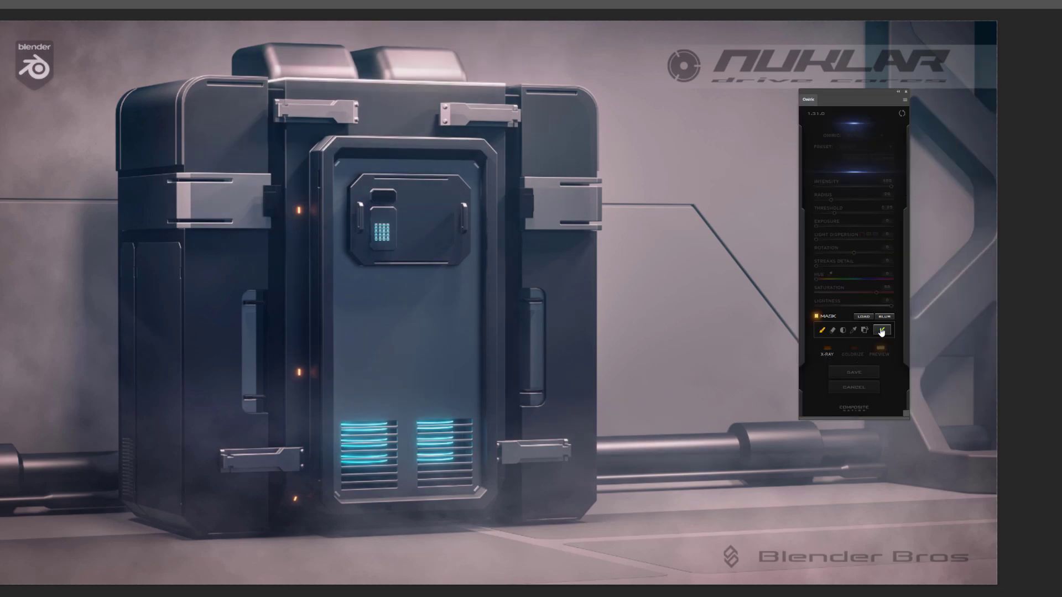
mouse_move(470, 345)
mouse_down()
mouse_move(320, 373)
mouse_move(433, 354)
mouse_move(316, 376)
mouse_up()
mouse_move(354, 442)
mouse_down()
mouse_move(395, 432)
mouse_move(356, 464)
mouse_move(446, 437)
mouse_move(433, 436)
mouse_move(443, 459)
mouse_up()
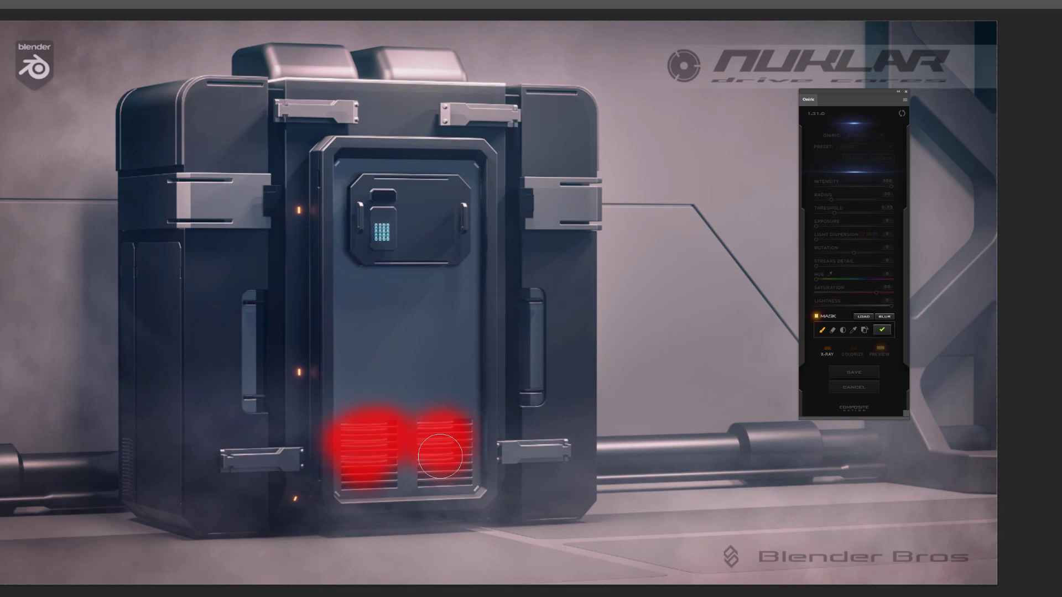
click(382, 233)
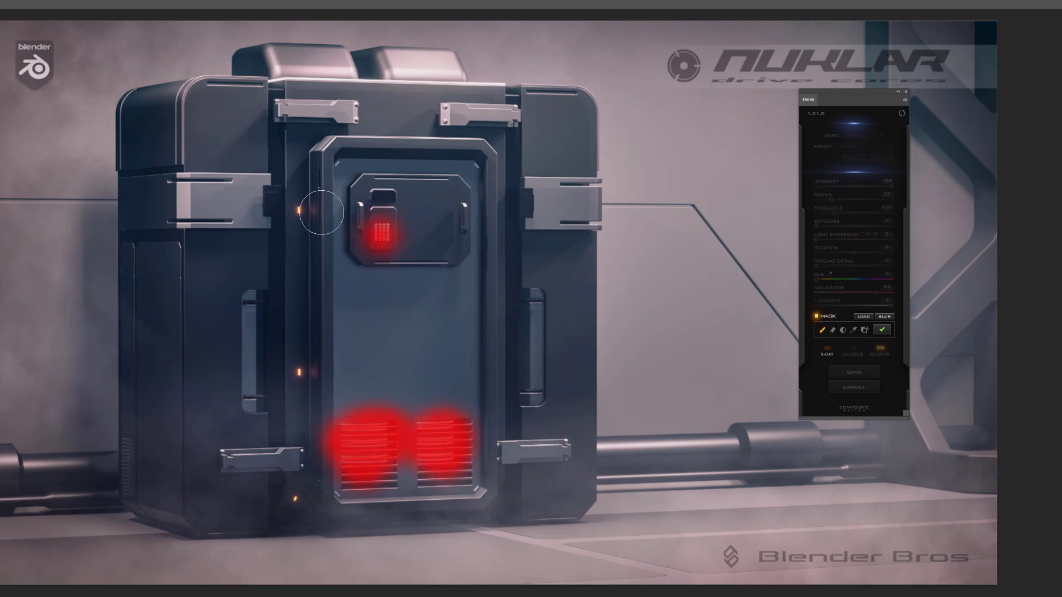
click(287, 205)
click(301, 369)
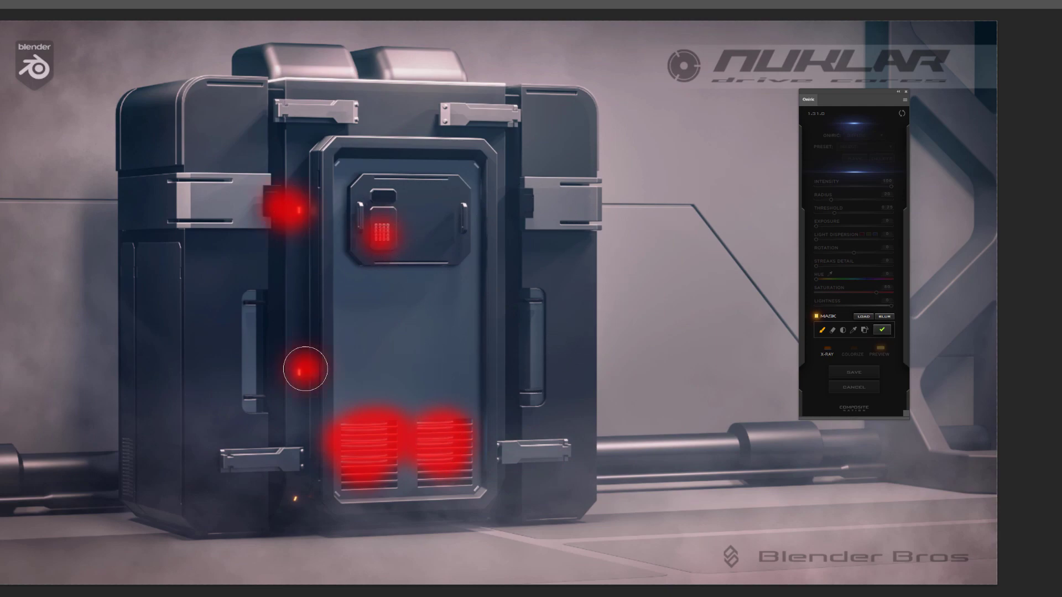
click(296, 495)
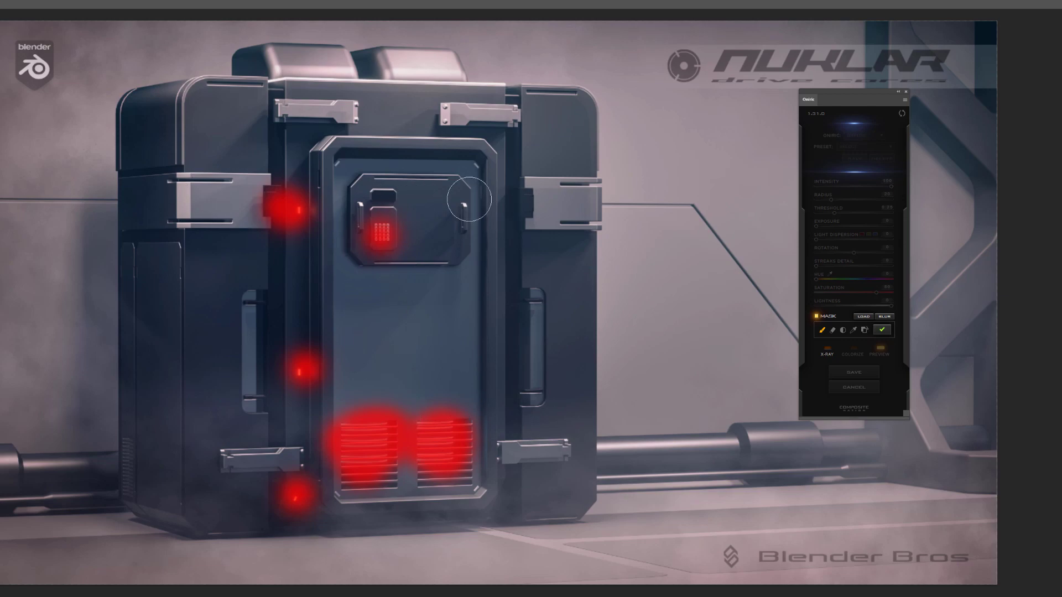
click(881, 329)
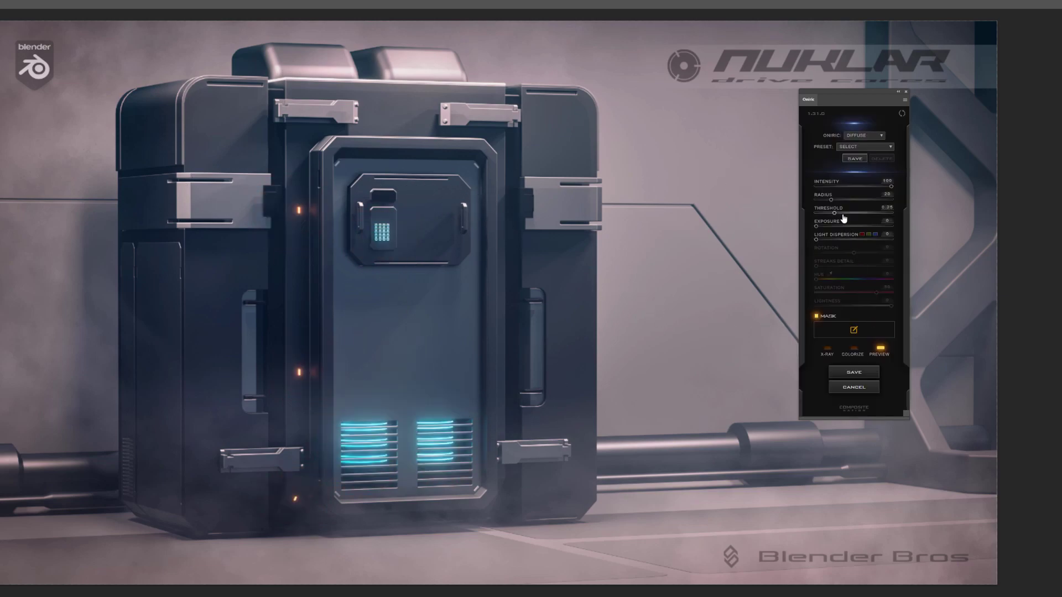
Step: Raise the glow exposure, set hue 224 and saturation 47, and turn Colorize off
drag(827, 227, 845, 220)
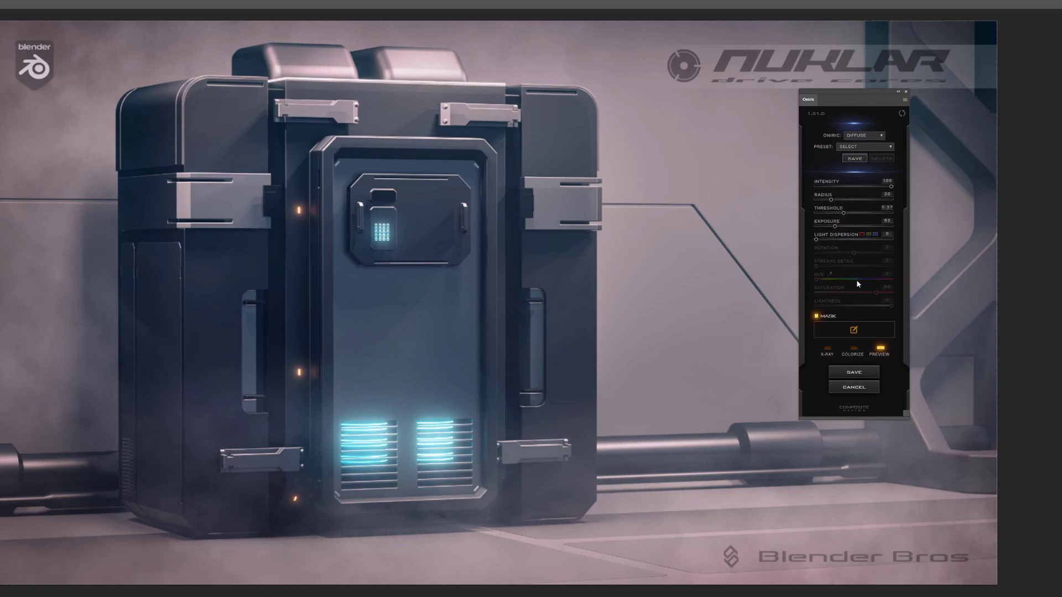
click(852, 352)
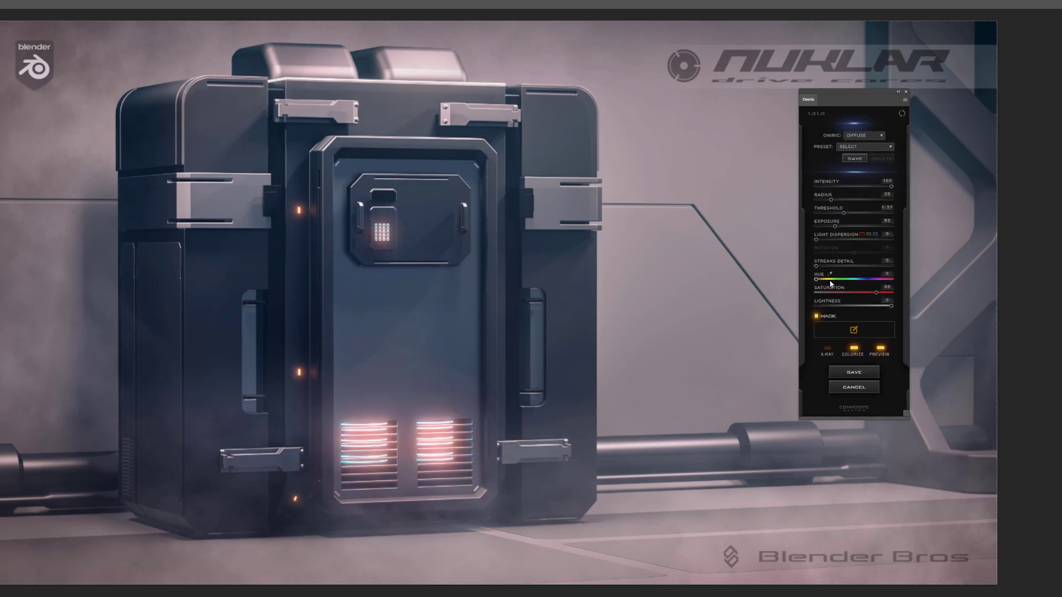
click(866, 285)
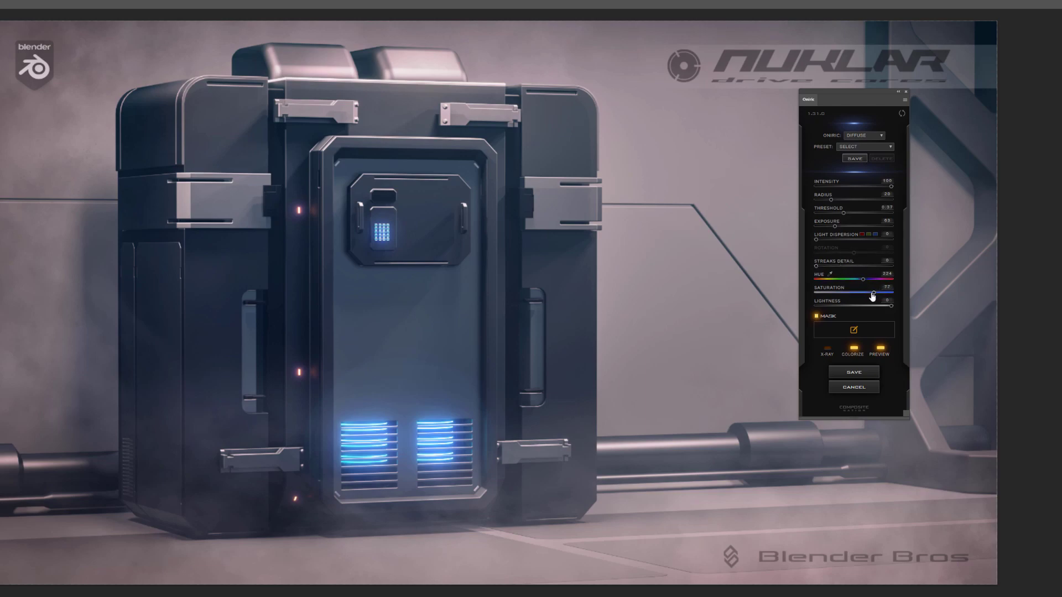
click(851, 292)
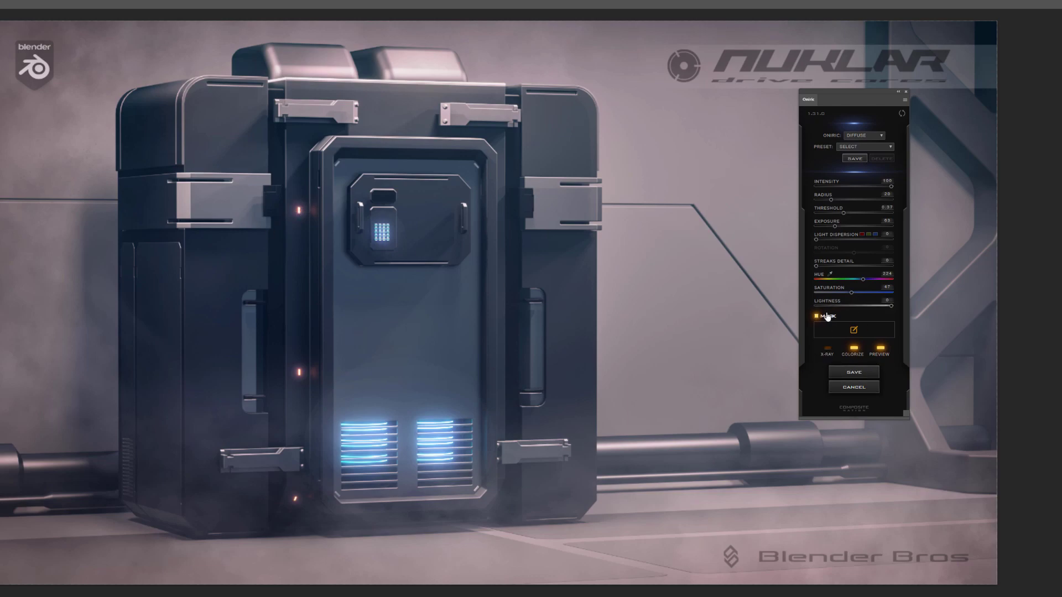
click(853, 348)
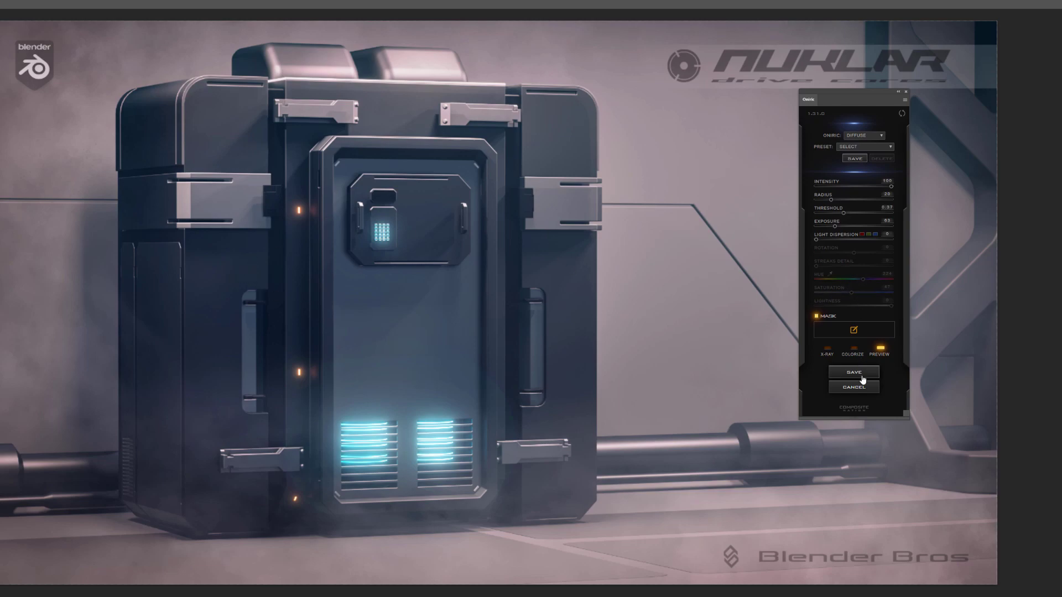
Step: Save the glow as a new element layer named Oniric_Element - 1
click(861, 377)
text(1)
click(477, 289)
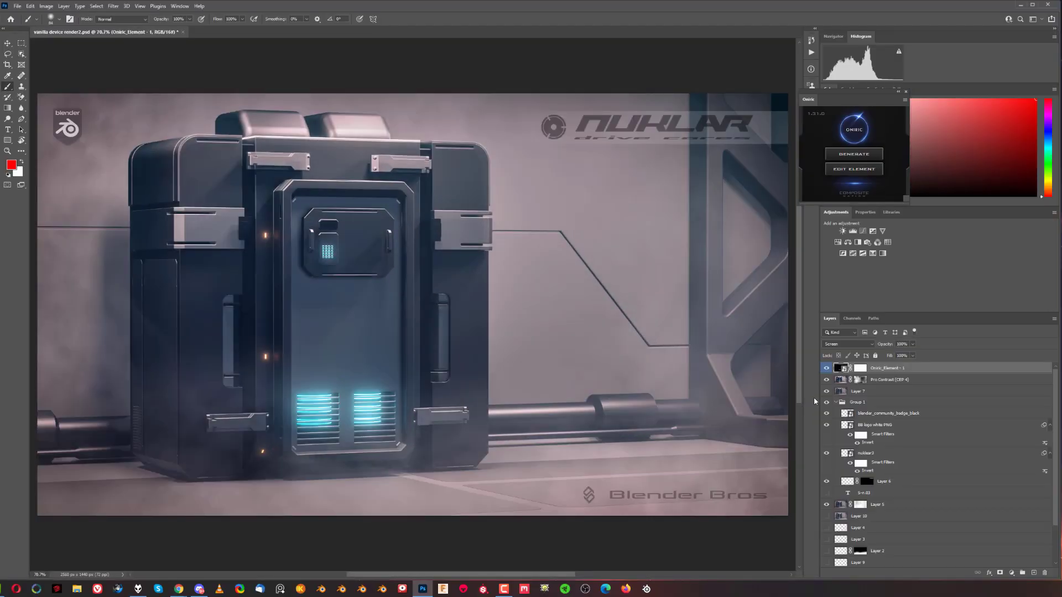
Step: Toggle the Oniric_Element - 1 layer on and off to compare the cyan glow
click(826, 369)
click(826, 369)
click(825, 368)
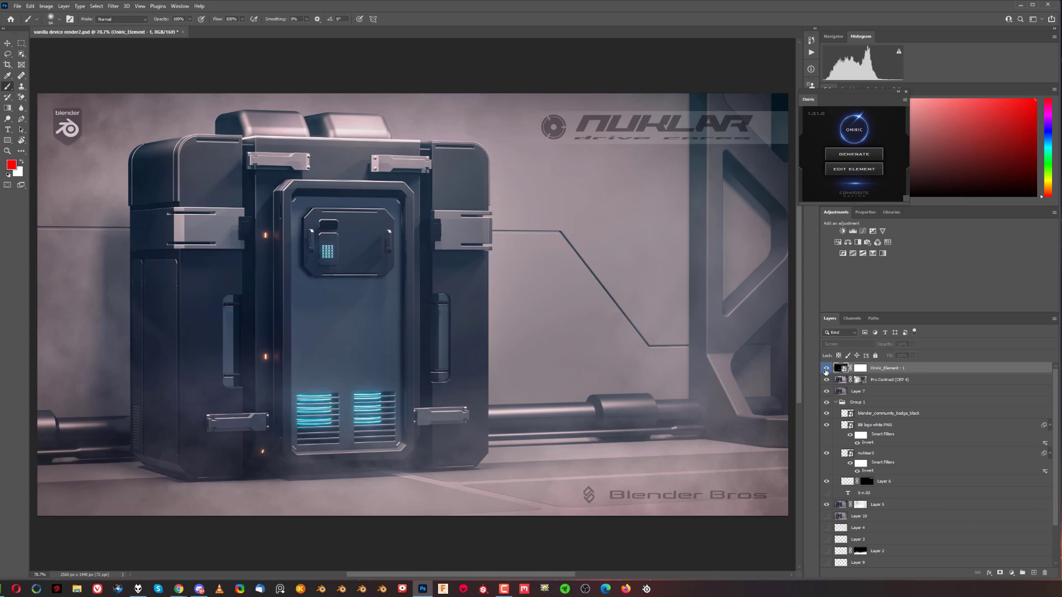
click(825, 369)
click(825, 370)
click(825, 369)
click(825, 369)
click(825, 370)
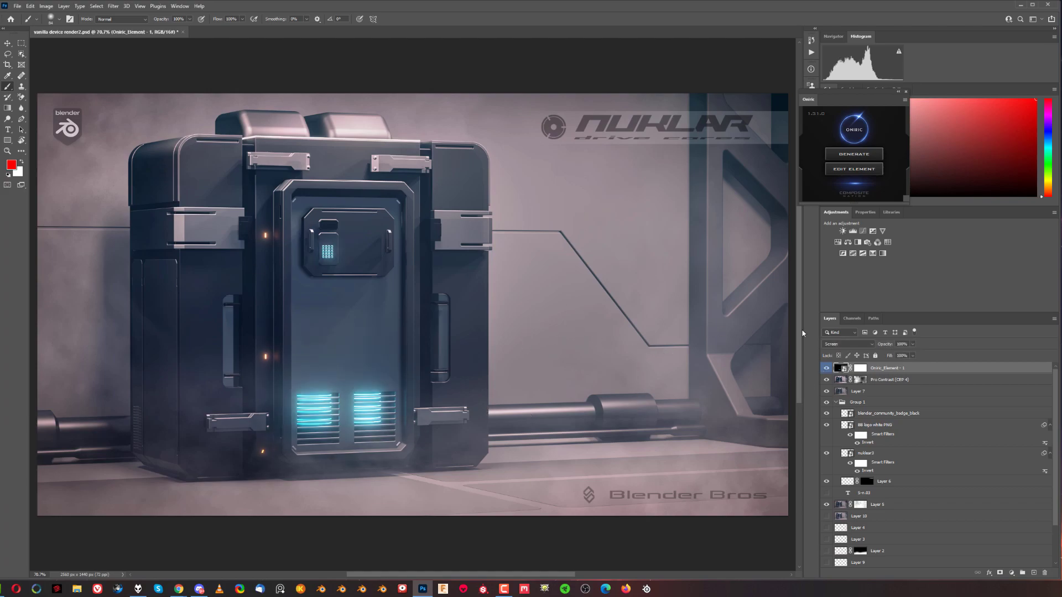
drag(879, 98, 791, 210)
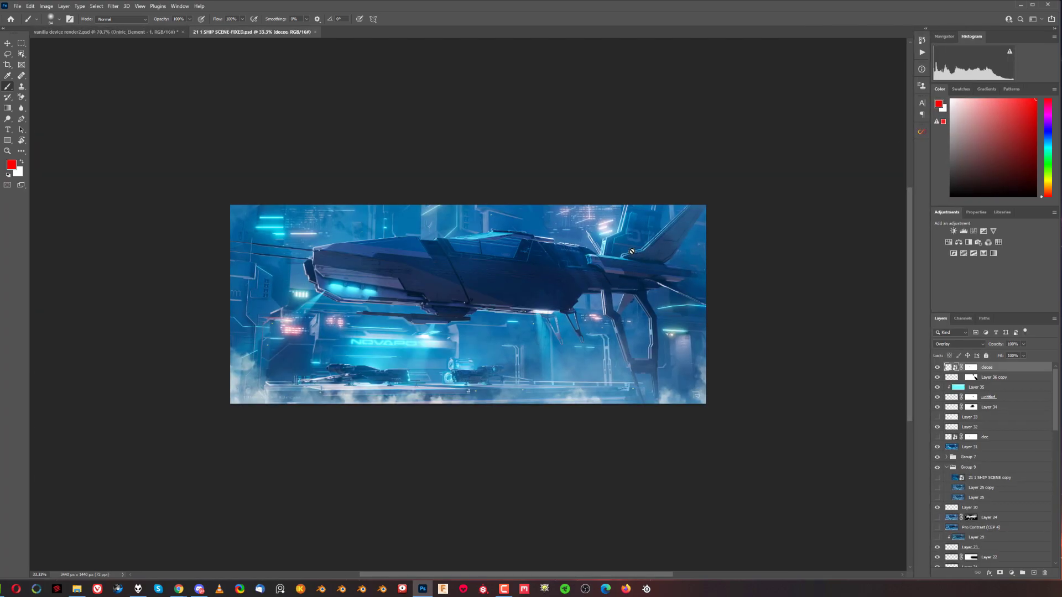
Step: Pan and zoom around the 21 1 SHIP SCENE document and scroll through its layers
scroll(594, 275, up, 3)
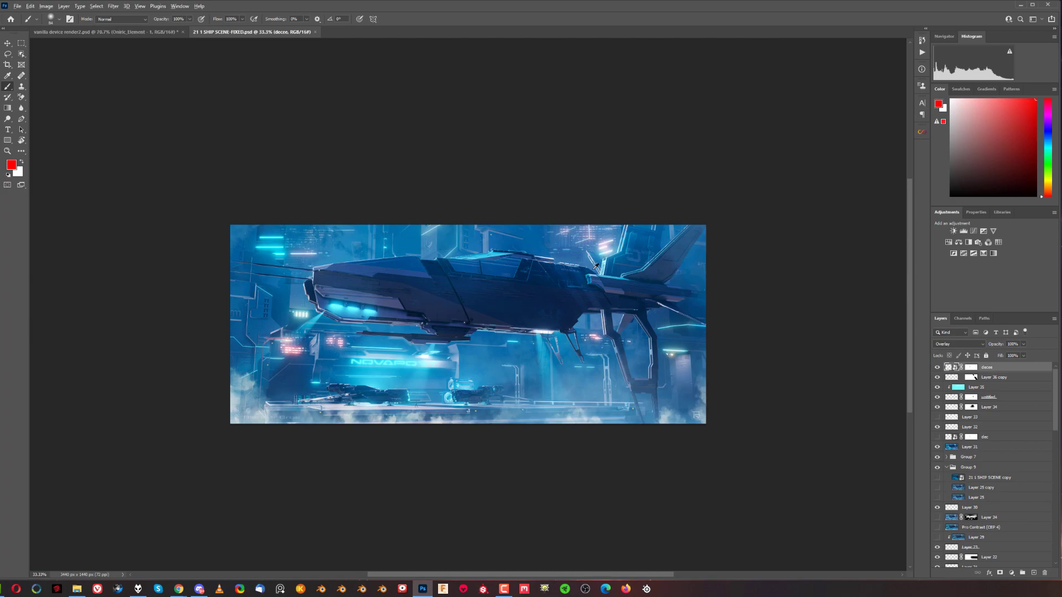
drag(503, 348, 589, 302)
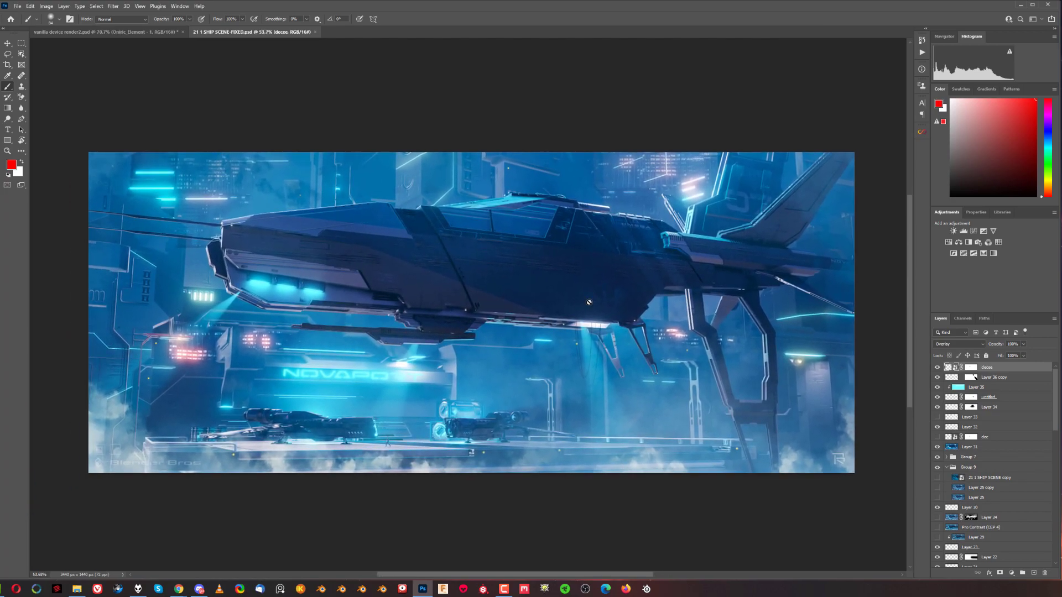
scroll(638, 267, up, 2)
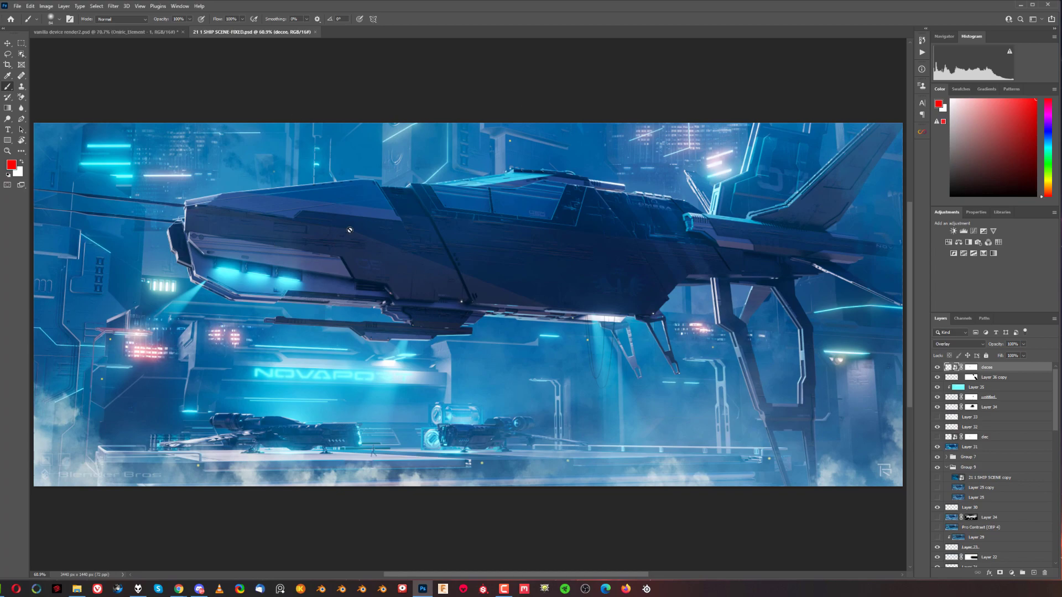
scroll(941, 454, down, 15)
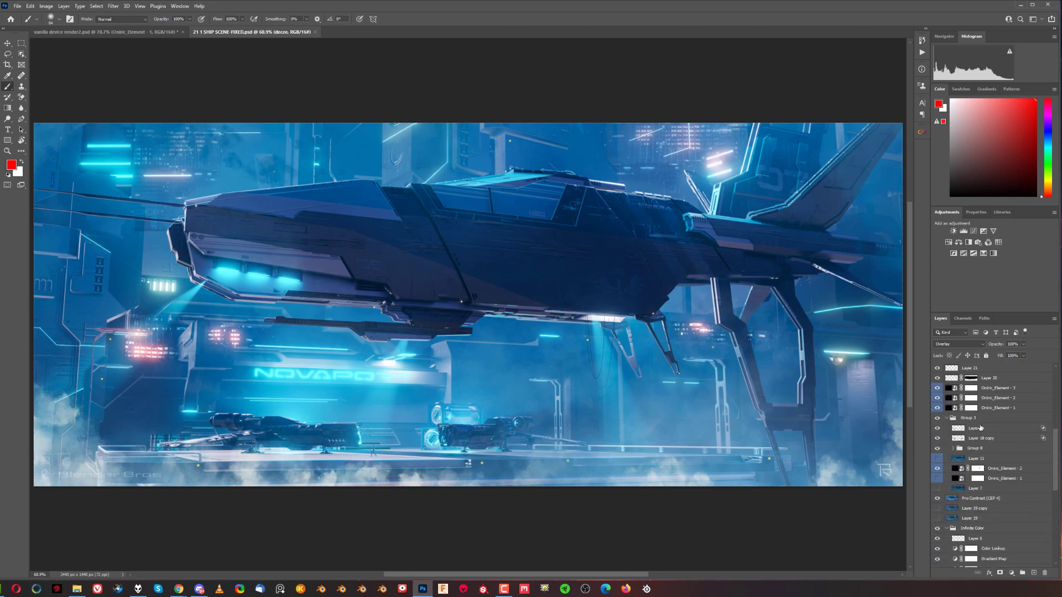
scroll(982, 396, down, 4)
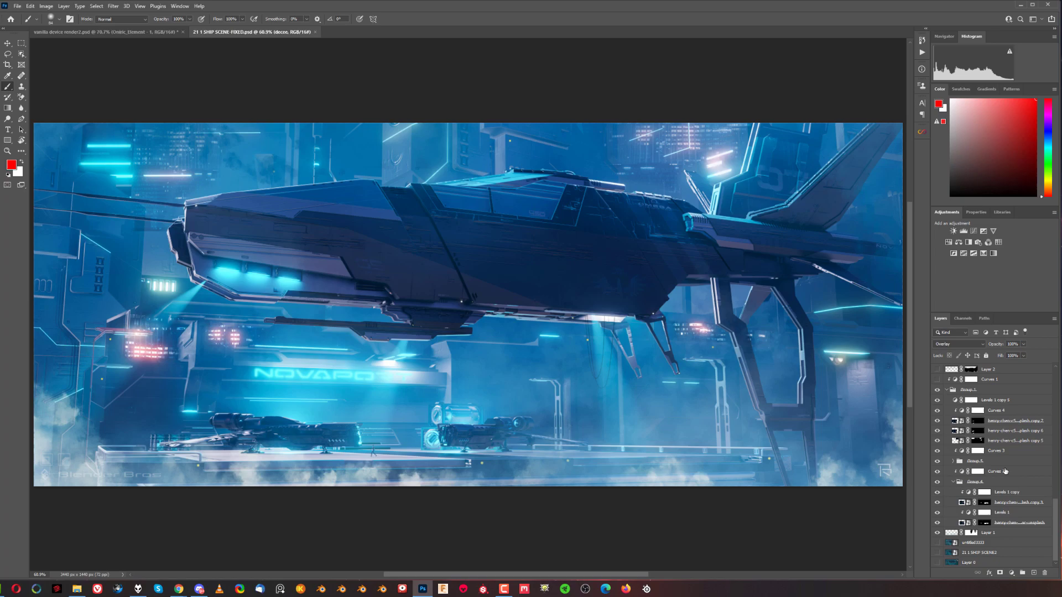
scroll(994, 495, up, 12)
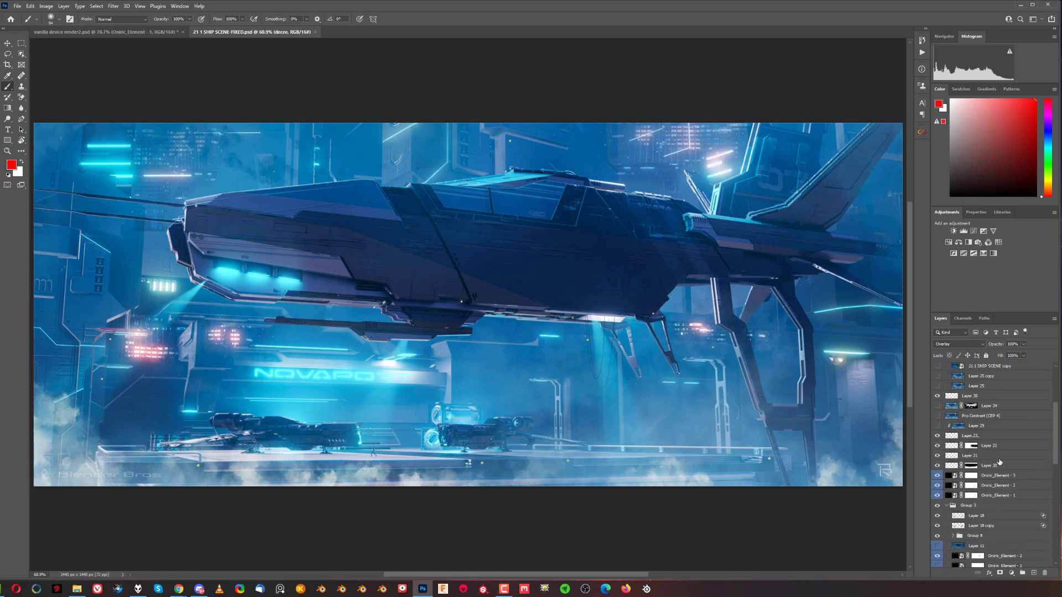
scroll(997, 454, up, 2)
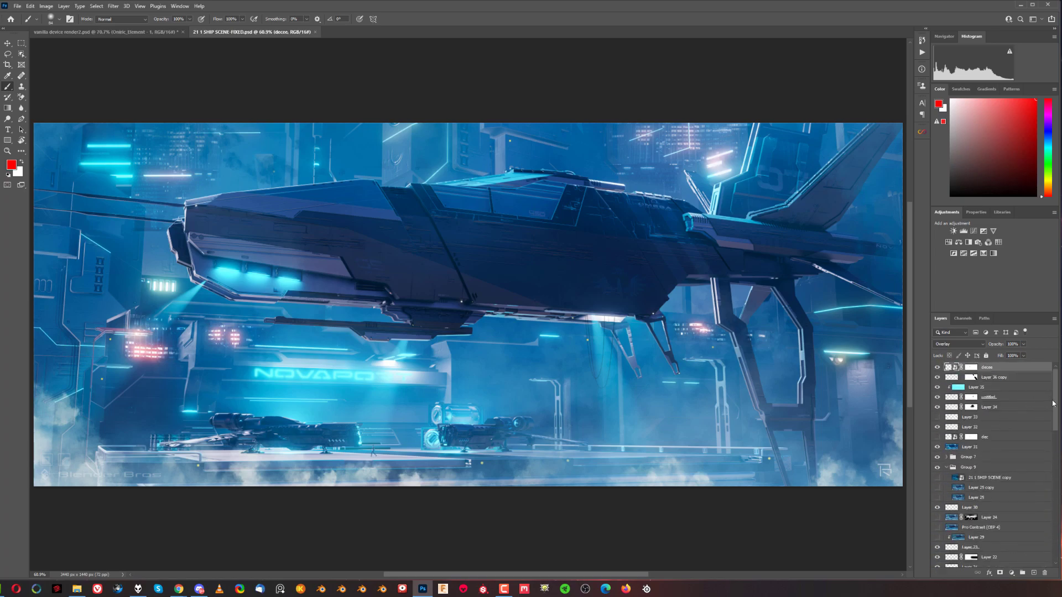
drag(1054, 403, 1054, 531)
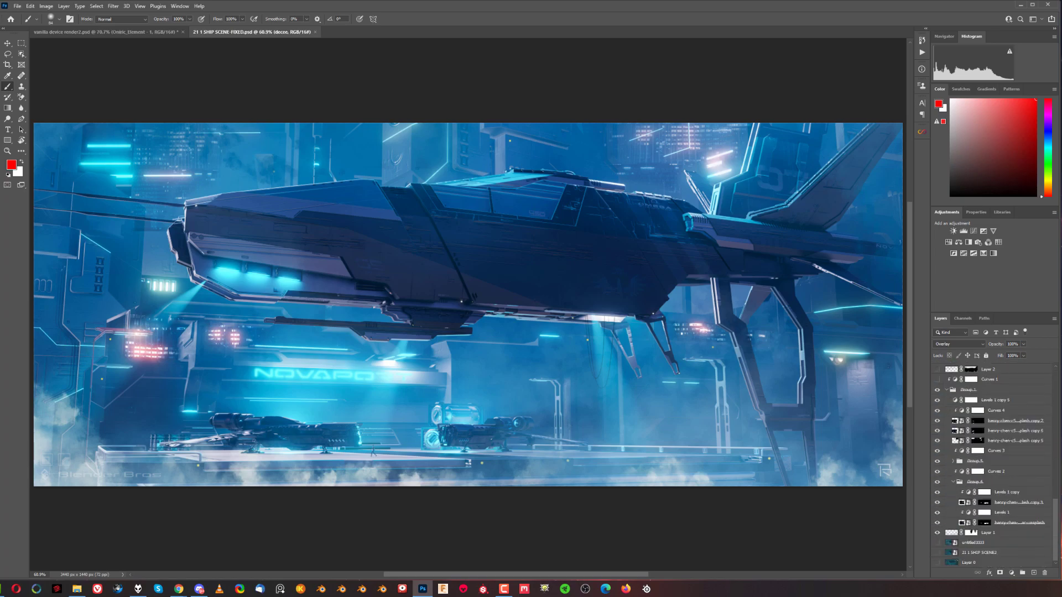
alt+click(936, 563)
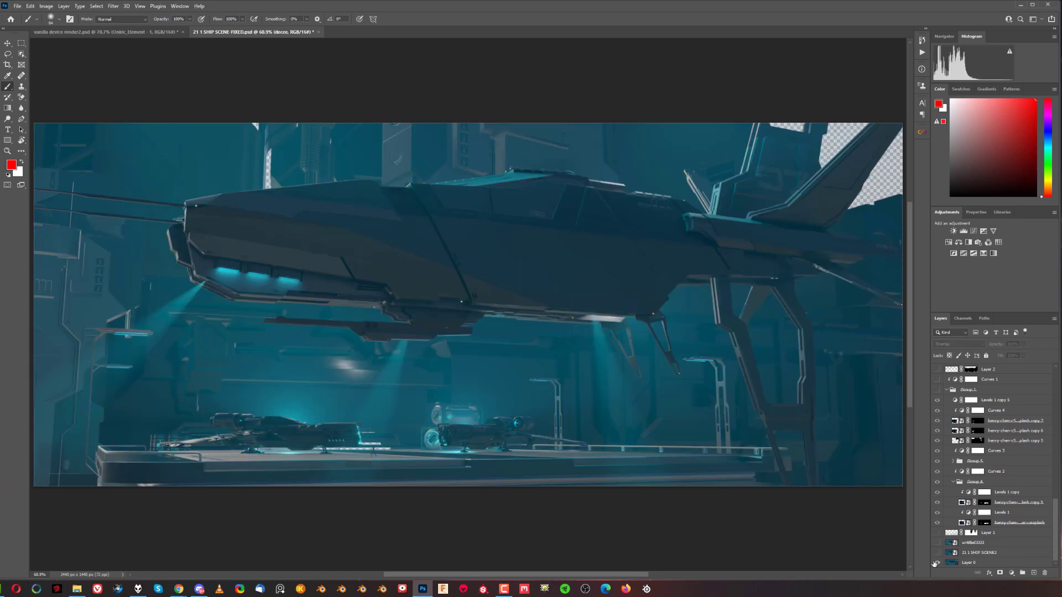
alt+click(937, 563)
alt+click(936, 562)
alt+click(936, 563)
alt+click(936, 563)
alt+click(938, 565)
alt+click(937, 565)
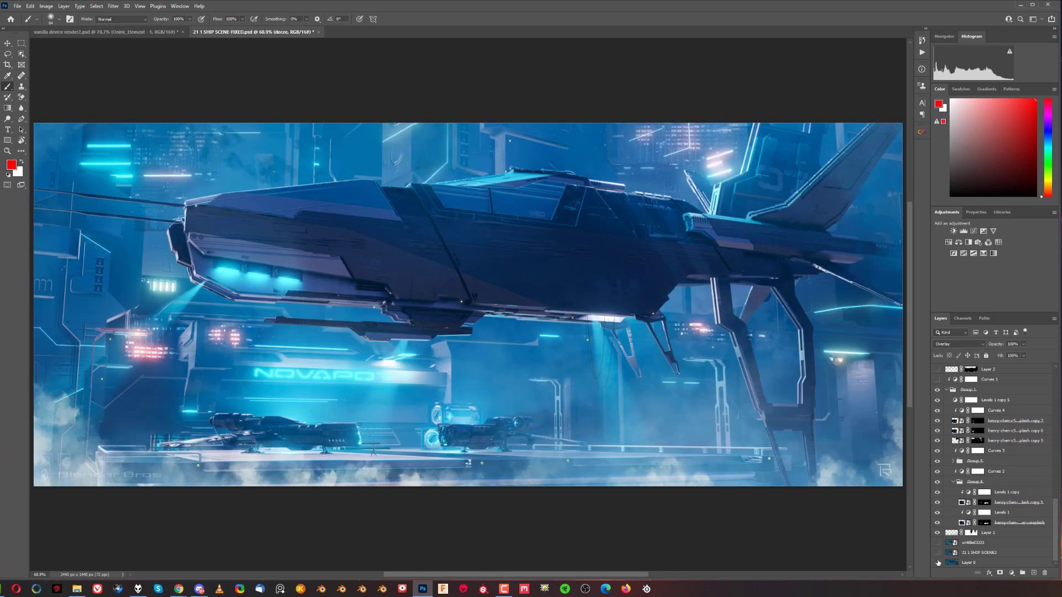
alt+click(937, 562)
alt+click(937, 563)
scroll(503, 328, down, 1)
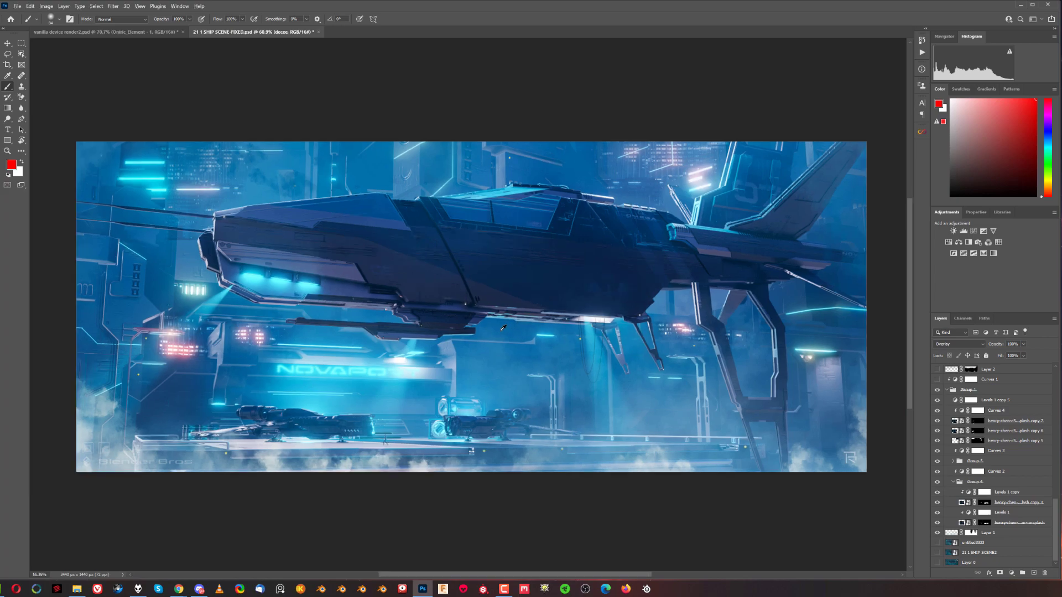
scroll(485, 330, up, 1)
scroll(478, 343, down, 1)
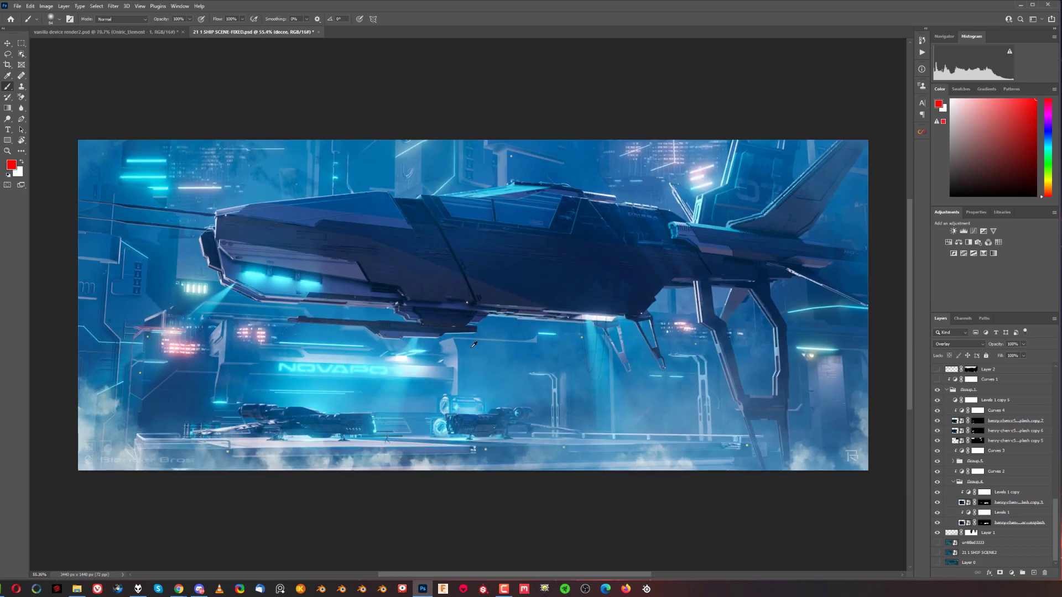
scroll(447, 398, up, 1)
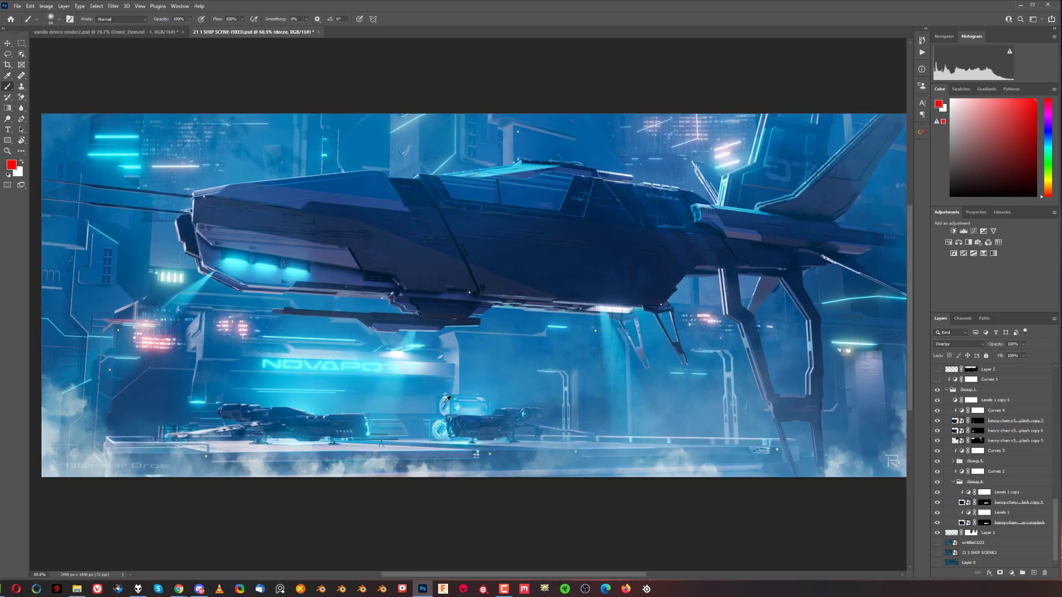
scroll(446, 396, down, 1)
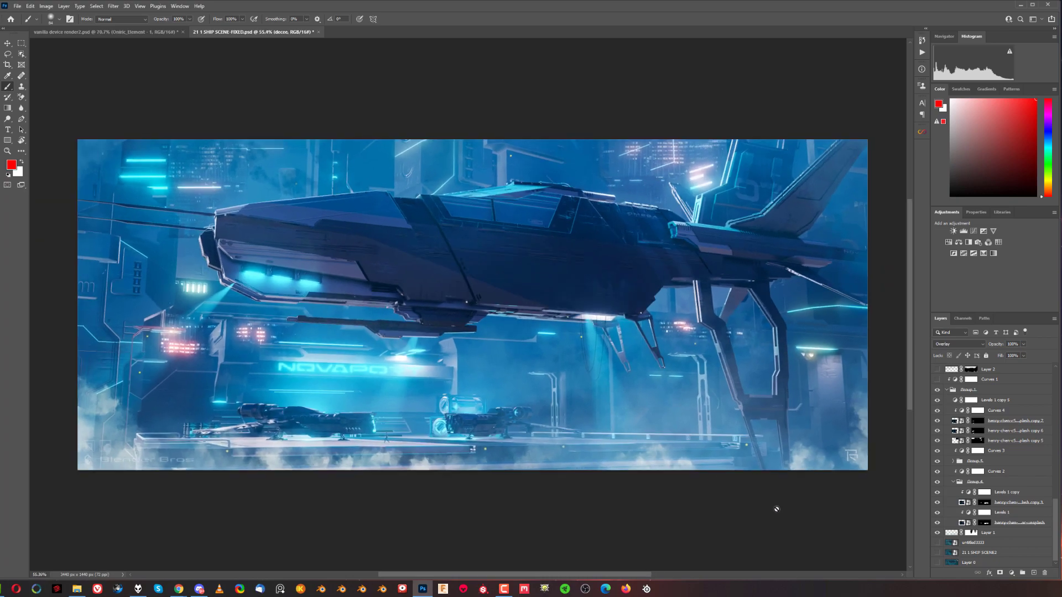
click(936, 563)
click(936, 563)
alt+click(937, 562)
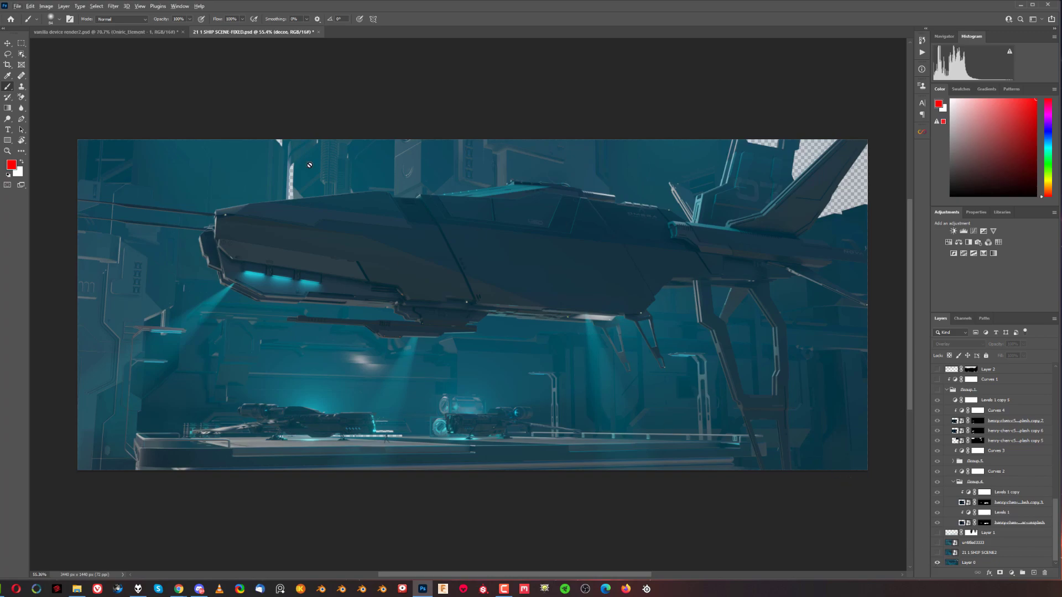
alt+click(936, 563)
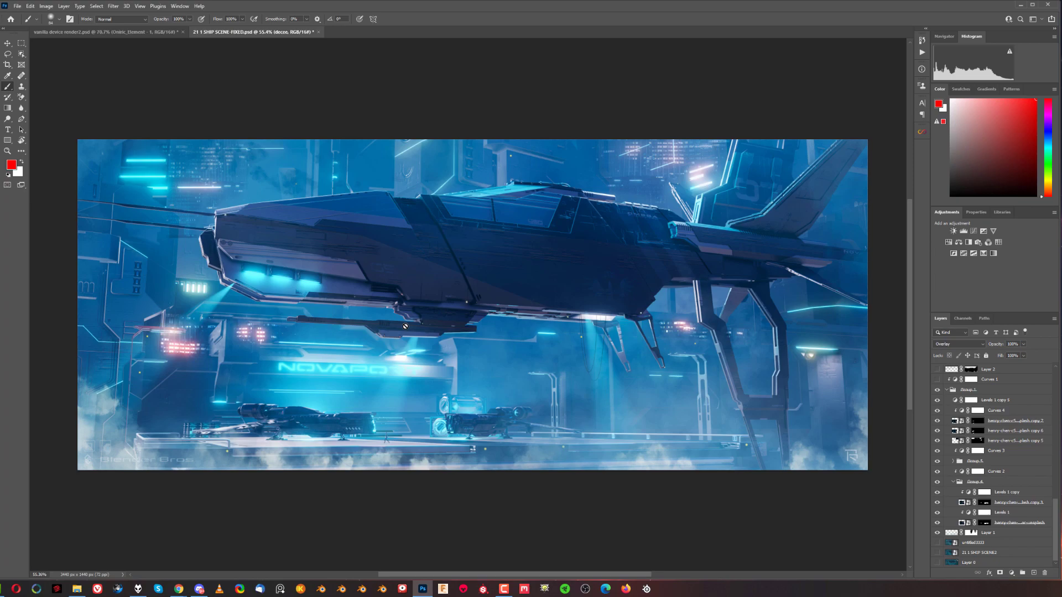
key(ctrl+z)
key(ctrl+shift+z)
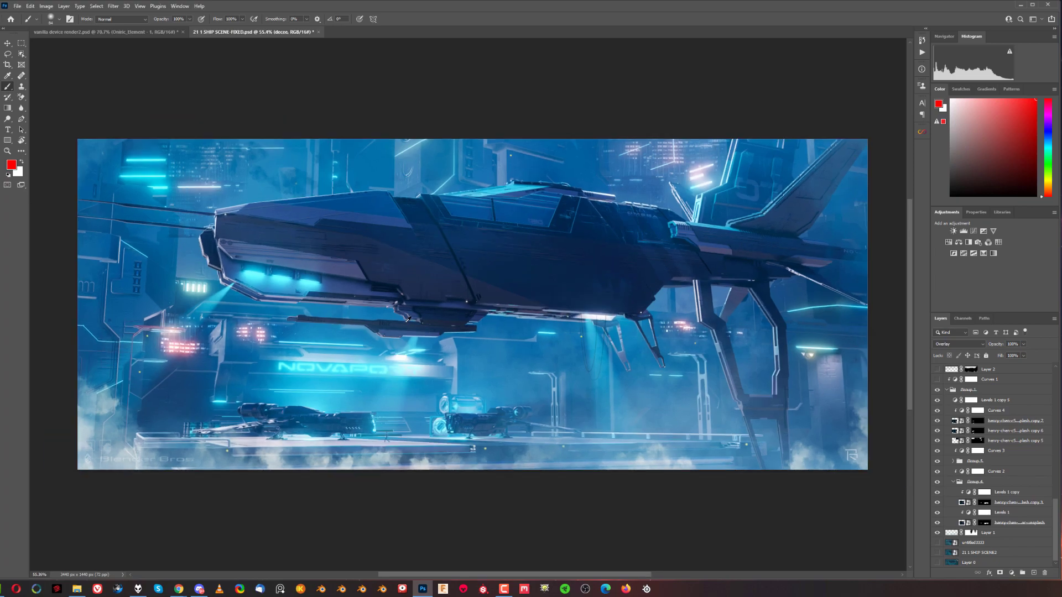